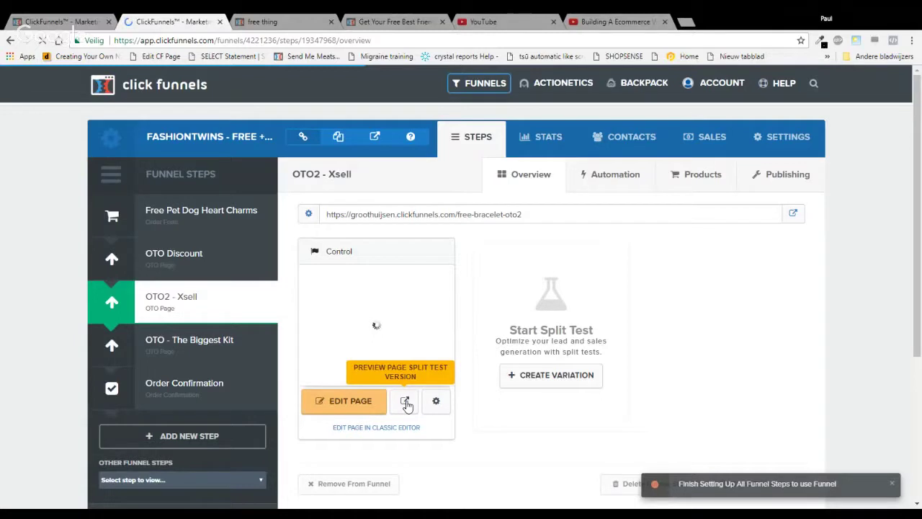
Preview the OTO2 - Xsell page and review its matching necklace headline and the one-pair and two-pair offers
left_click(406, 402)
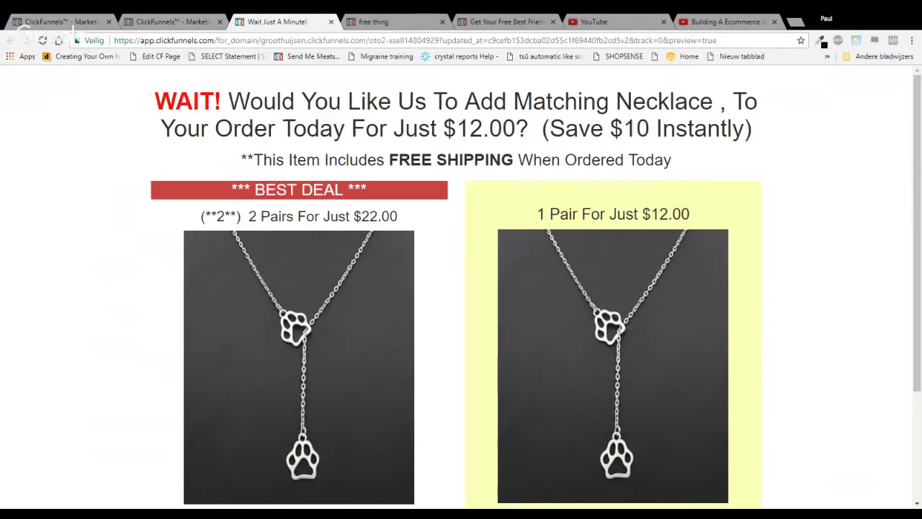
left_click_drag(160, 128, 515, 128)
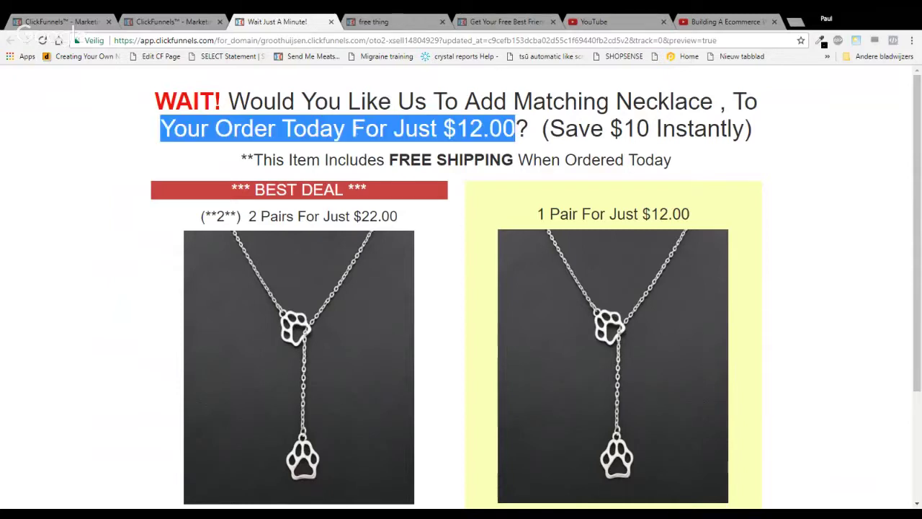
left_click(351, 134)
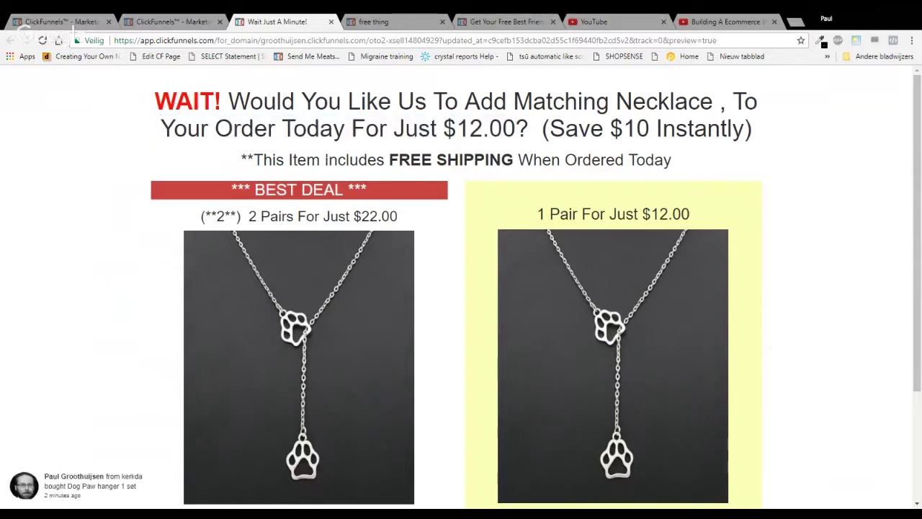
scroll(326, 158, "down", 1)
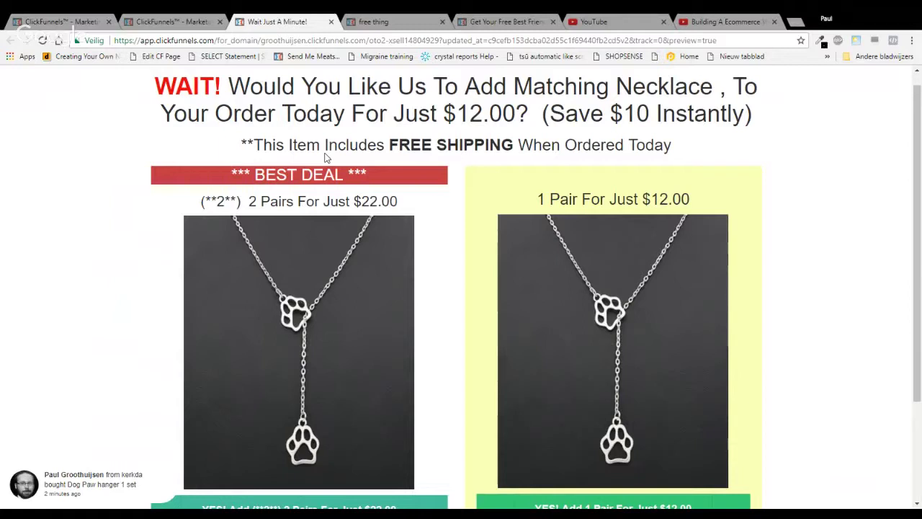
scroll(32, 488, "down", 2)
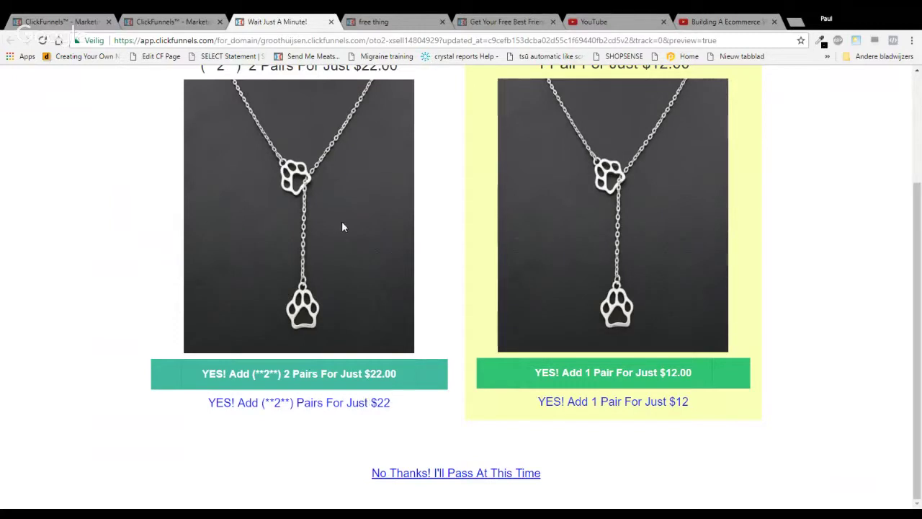
scroll(341, 221, "up", 1)
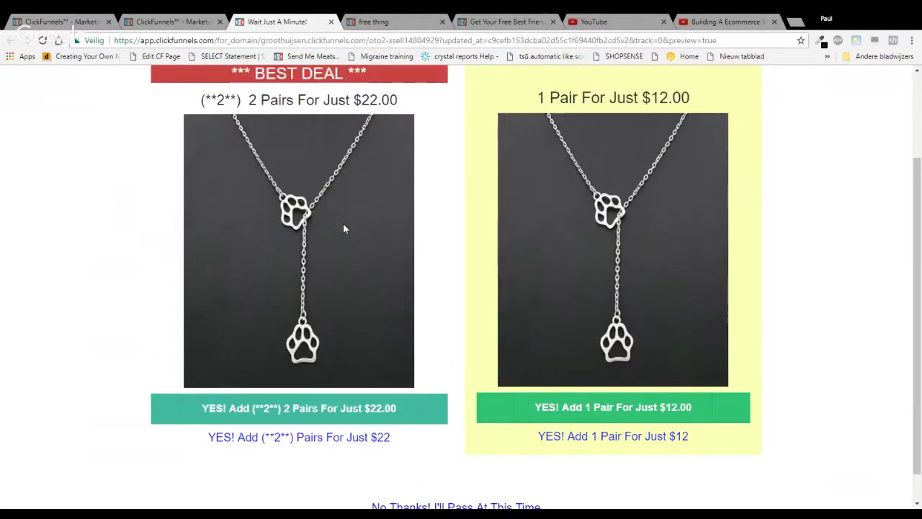
scroll(343, 228, "up", 3)
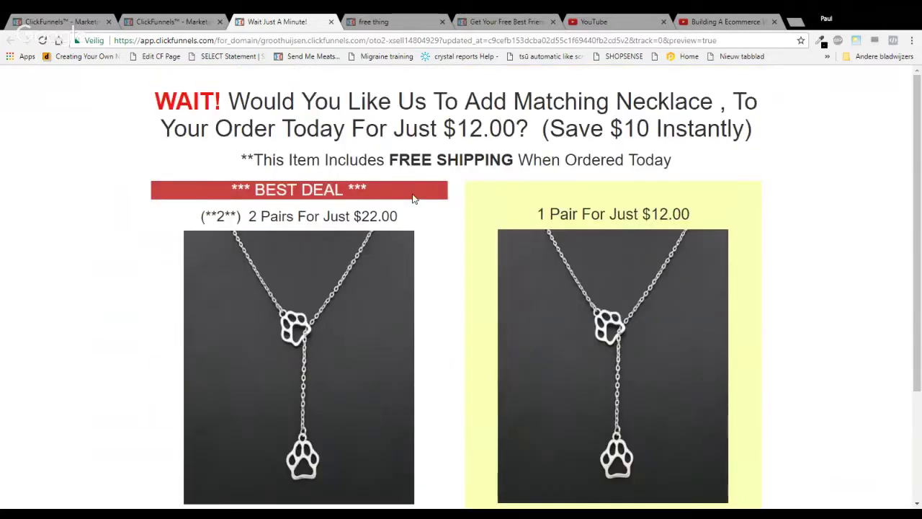
Examine the best-deal two-pair offer and the order links beneath both necklaces, and close the OTO2 - Xsell preview
left_click_drag(416, 196, 482, 210)
left_click(215, 214)
left_click_drag(205, 216, 407, 213)
scroll(406, 209, "down", 2)
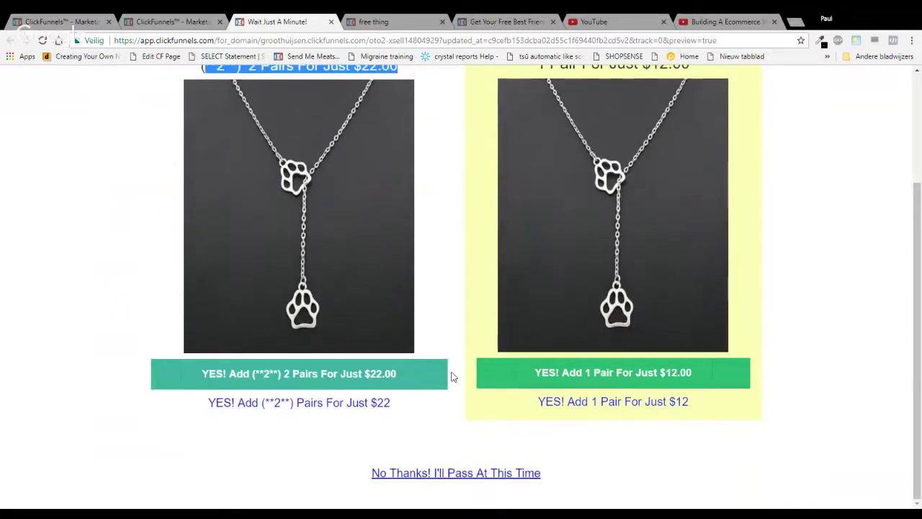
left_click(189, 18)
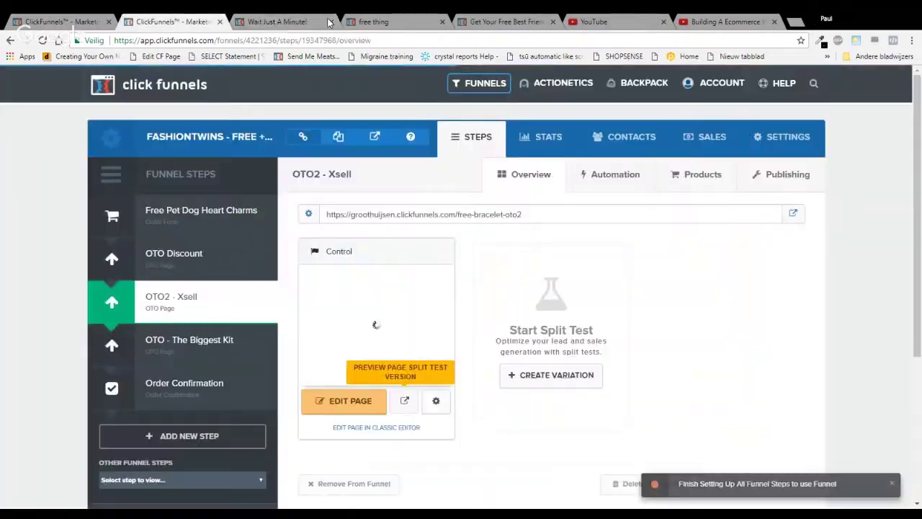
left_click(330, 21)
Preview the OTO - The Biggest Kit page, review its jewelry set offer down to the decline link, and close the preview
left_click(167, 352)
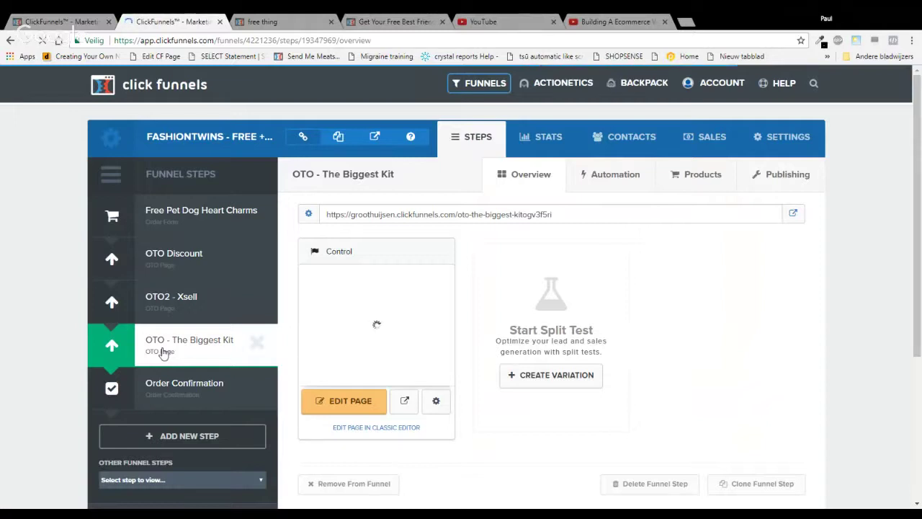
left_click(406, 403)
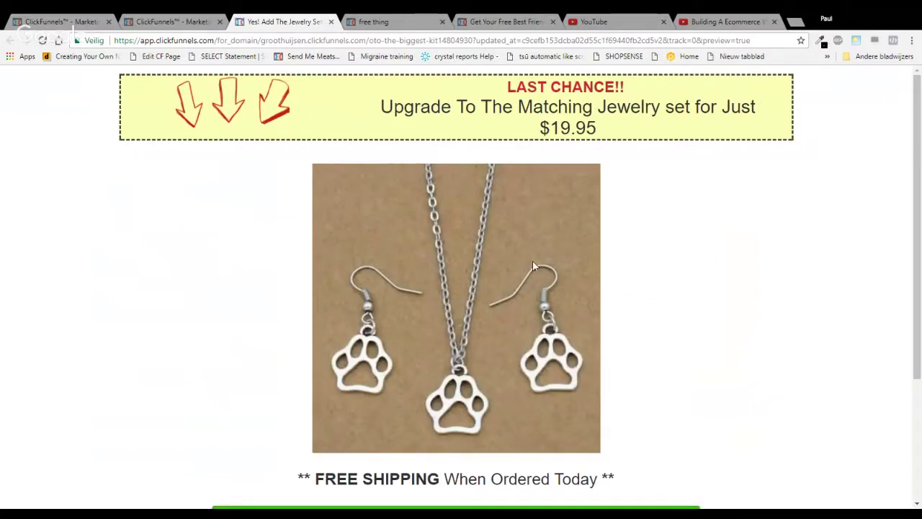
left_click_drag(380, 106, 674, 106)
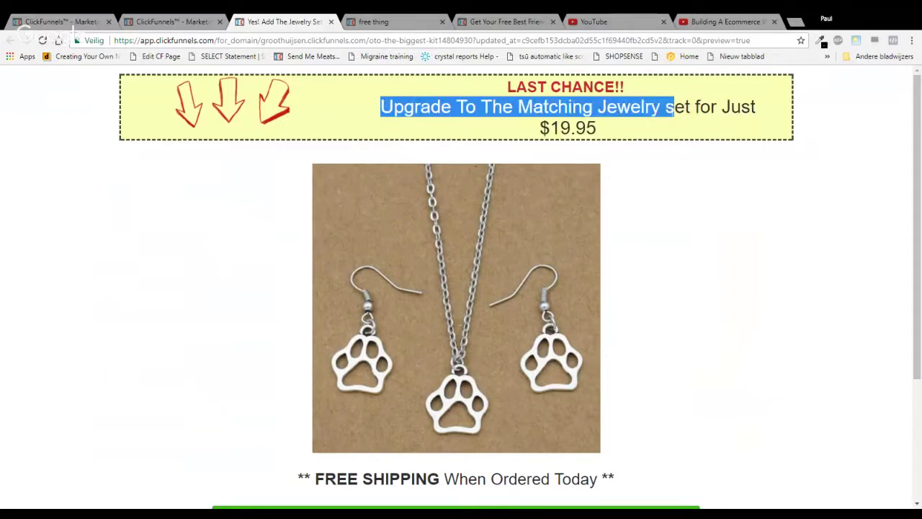
left_click(637, 129)
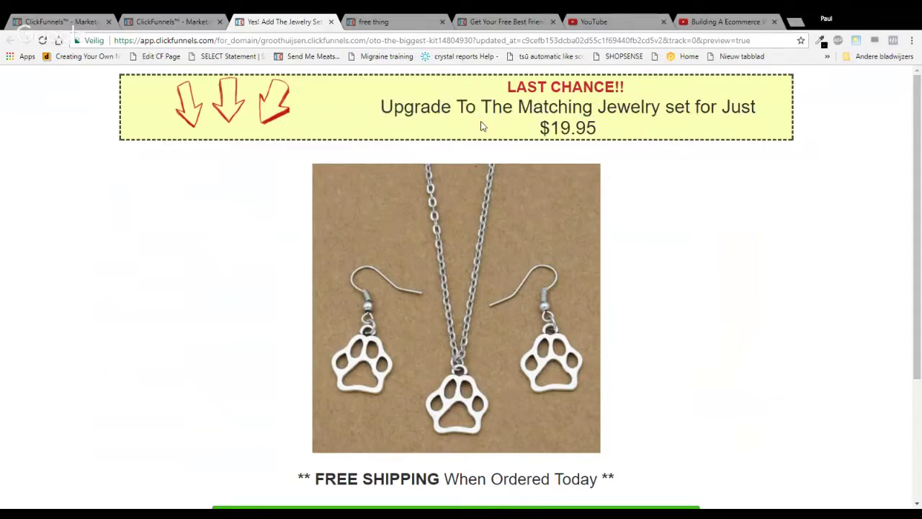
scroll(483, 126, "down", 1)
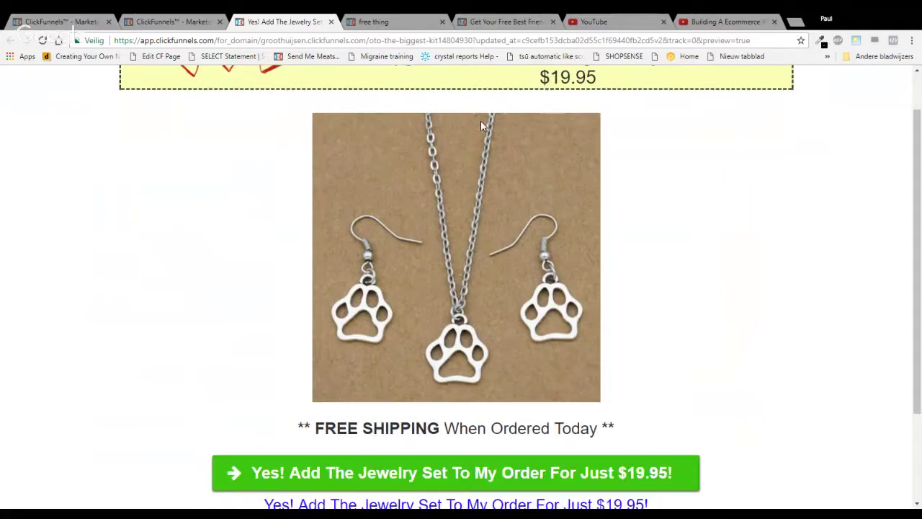
scroll(456, 209, "down", 1)
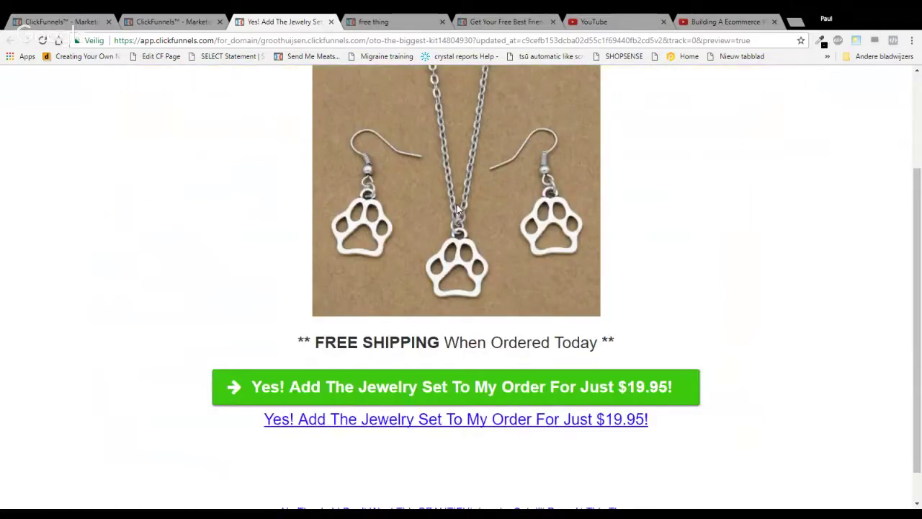
scroll(329, 162, "down", 1)
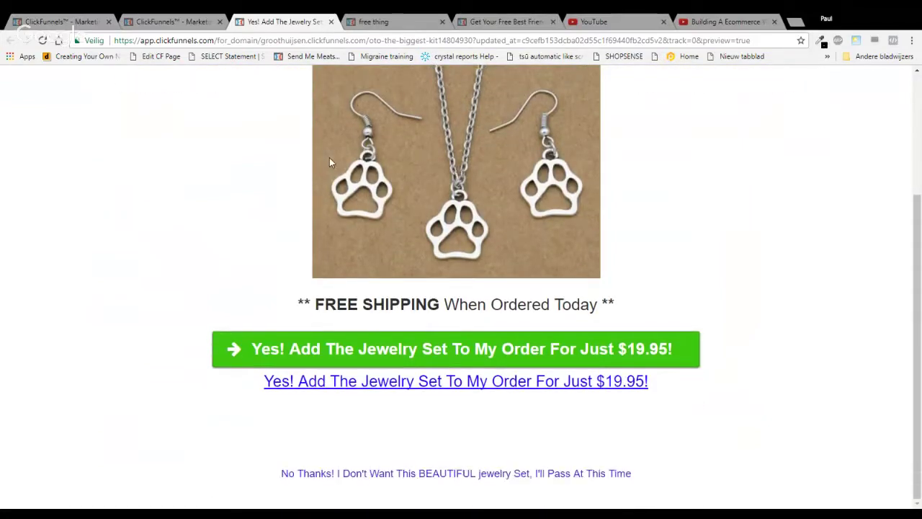
left_click(331, 23)
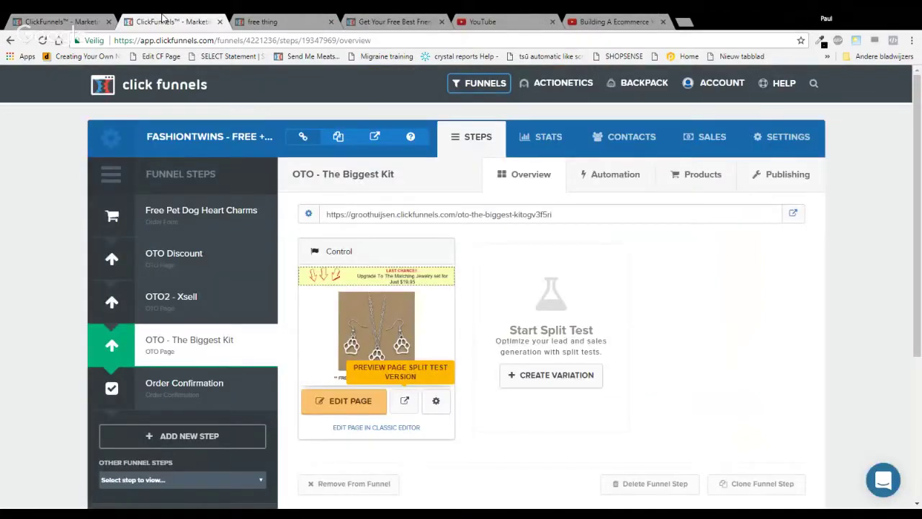
Preview the Order Confirmation page, review its order summary and recommended items, and return to the funnel steps
left_click(202, 394)
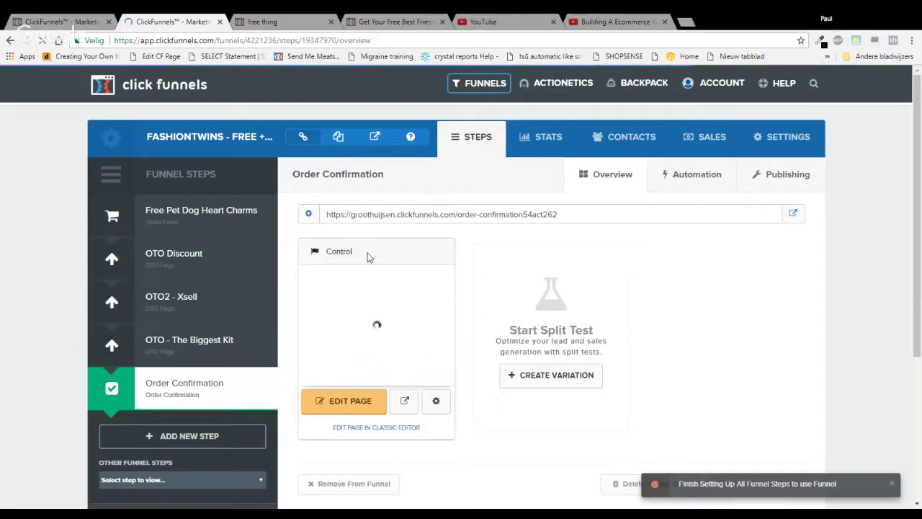
left_click(405, 402)
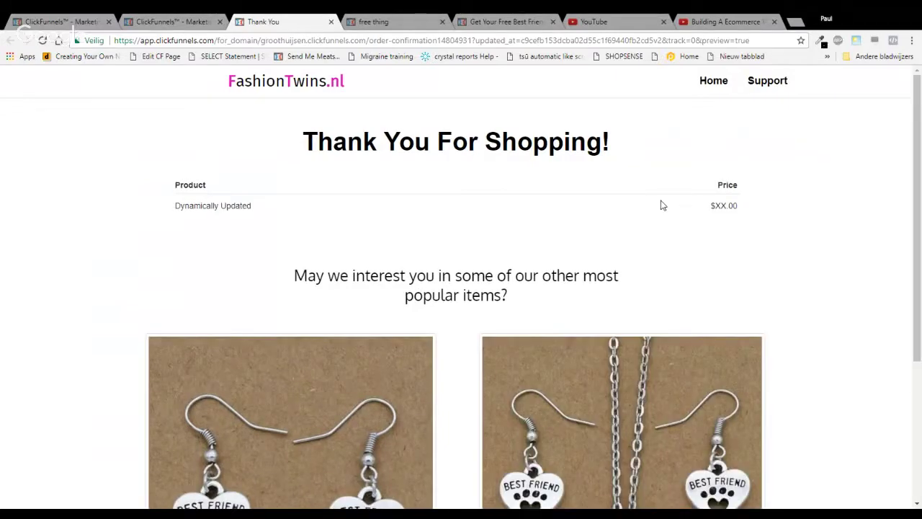
scroll(47, 239, "down", 2)
scroll(57, 217, "up", 2)
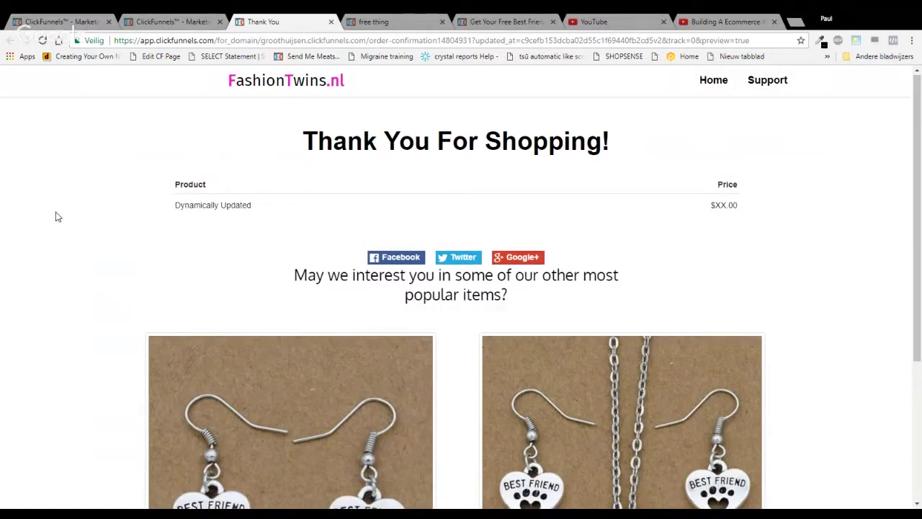
scroll(58, 217, "down", 2)
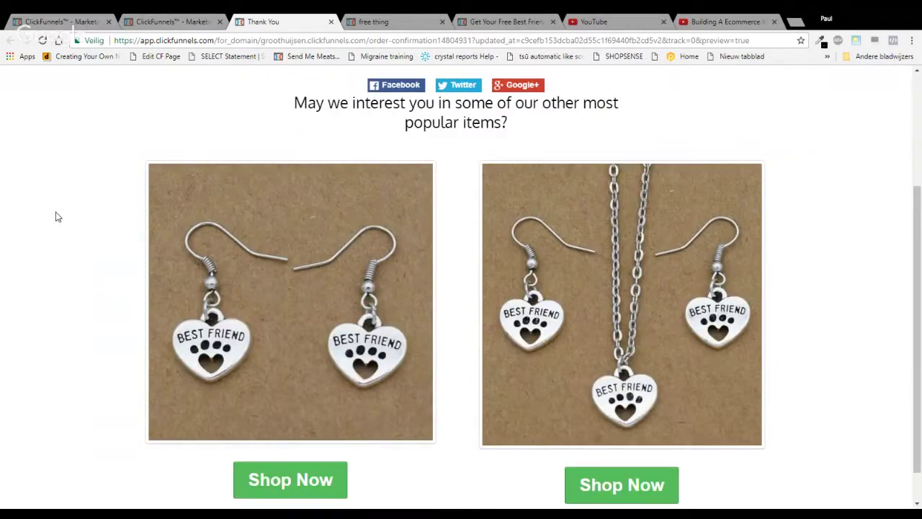
scroll(269, 189, "down", 1)
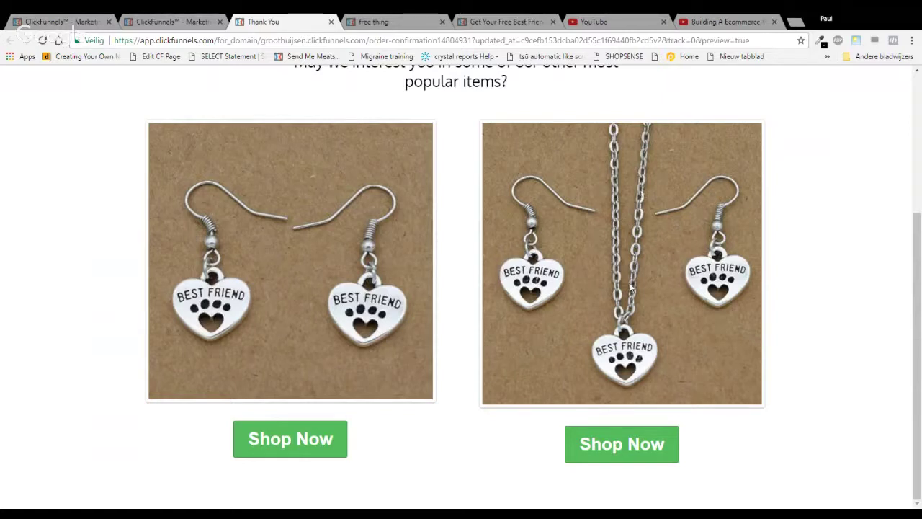
scroll(475, 277, "up", 1)
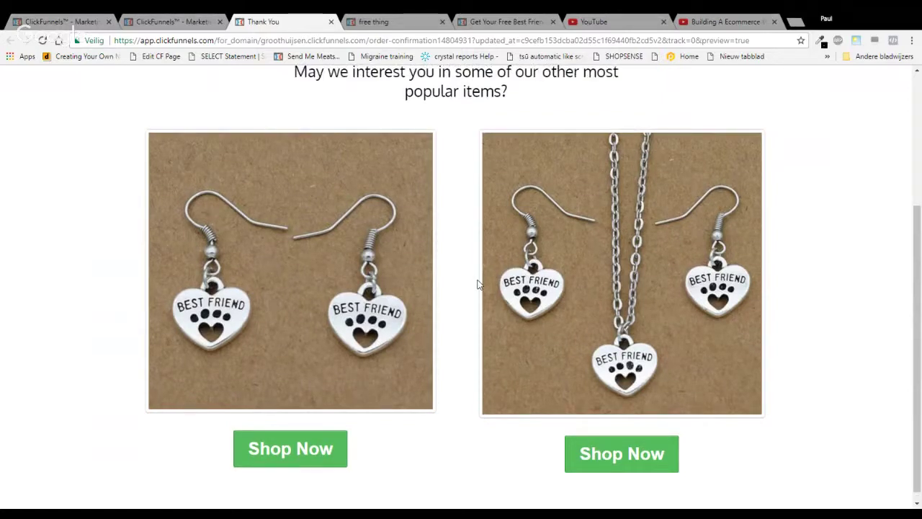
scroll(477, 283, "down", 1)
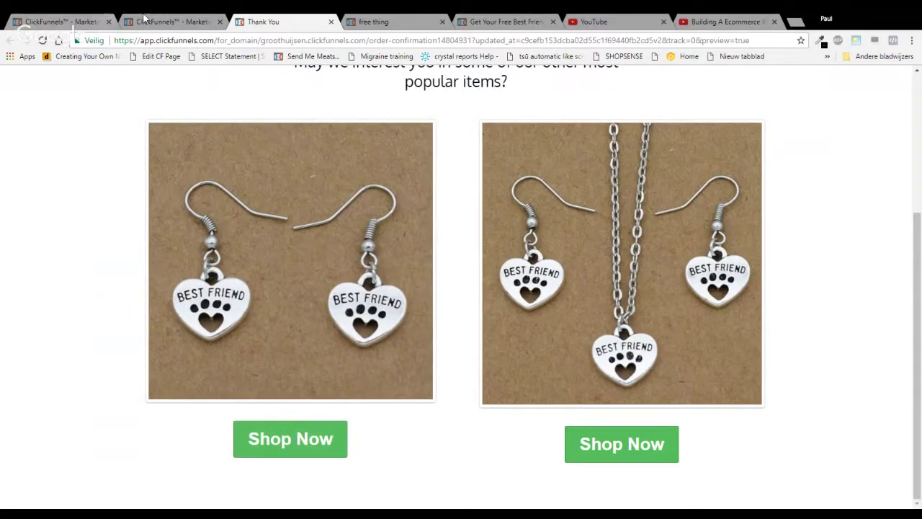
left_click(171, 19)
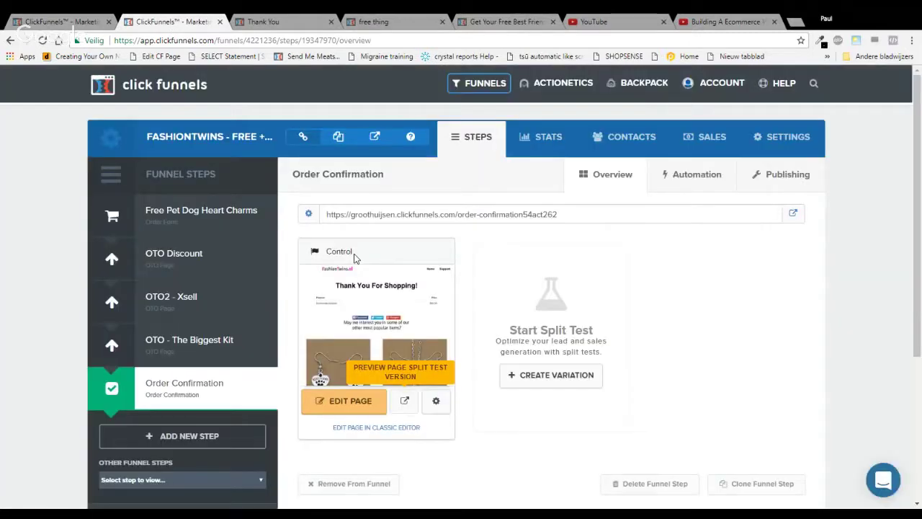
Open the funnel's stats and expand the product rows of OTO2 - Xsell, OTO Discount and Free Pet Dog Heart Charms
left_click(554, 137)
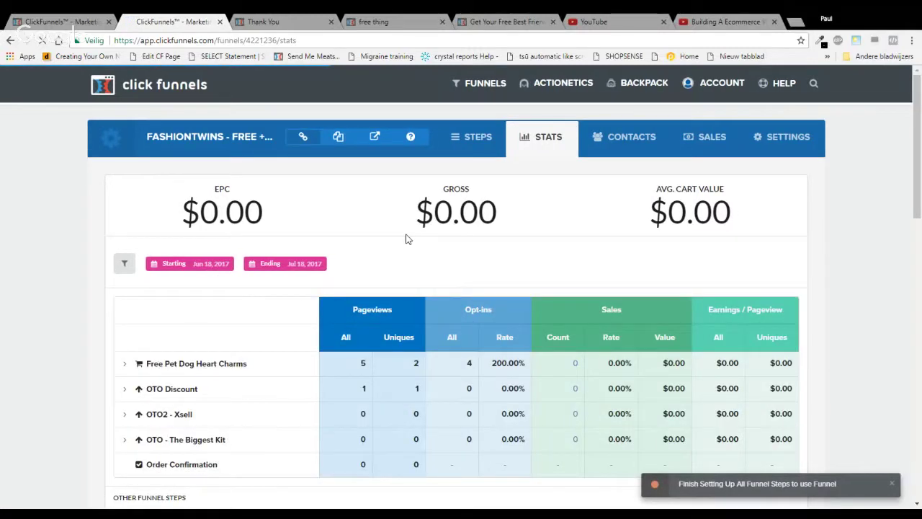
scroll(406, 238, "down", 1)
scroll(113, 366, "down", 1)
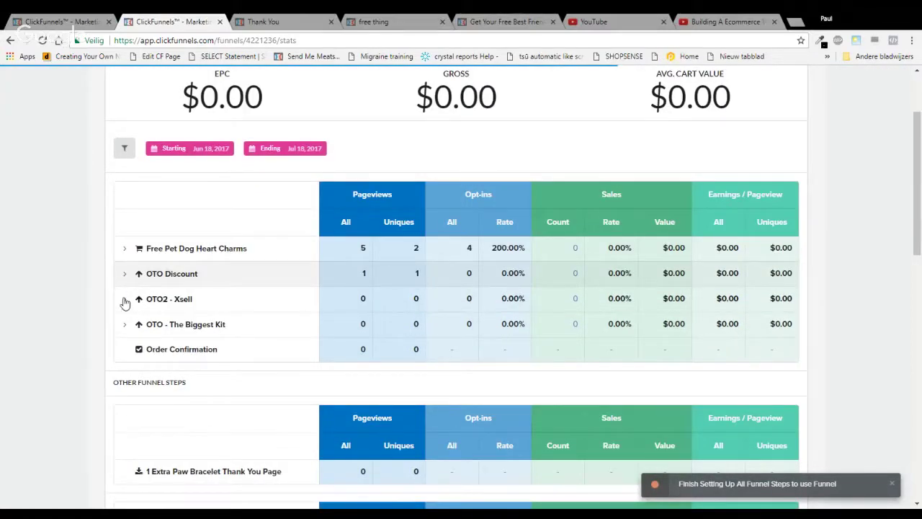
left_click(124, 299)
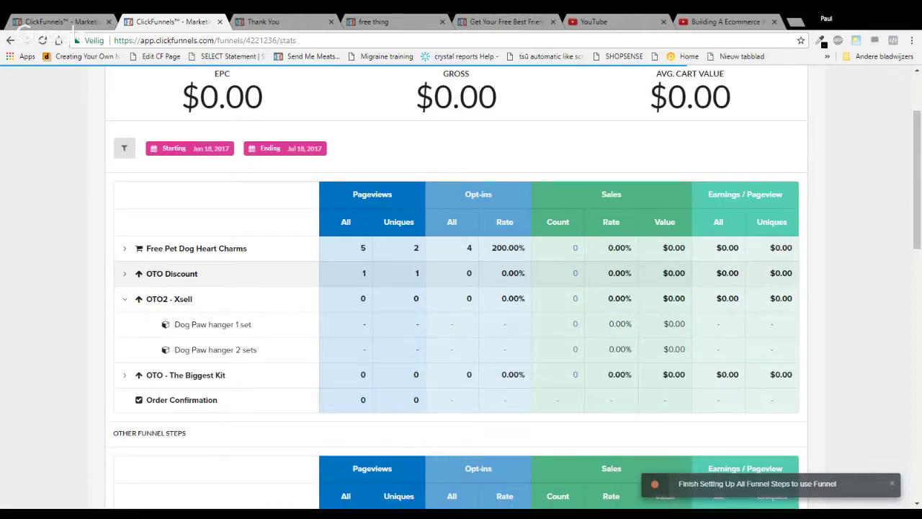
left_click(124, 274)
scroll(123, 274, "down", 2)
left_click(124, 133)
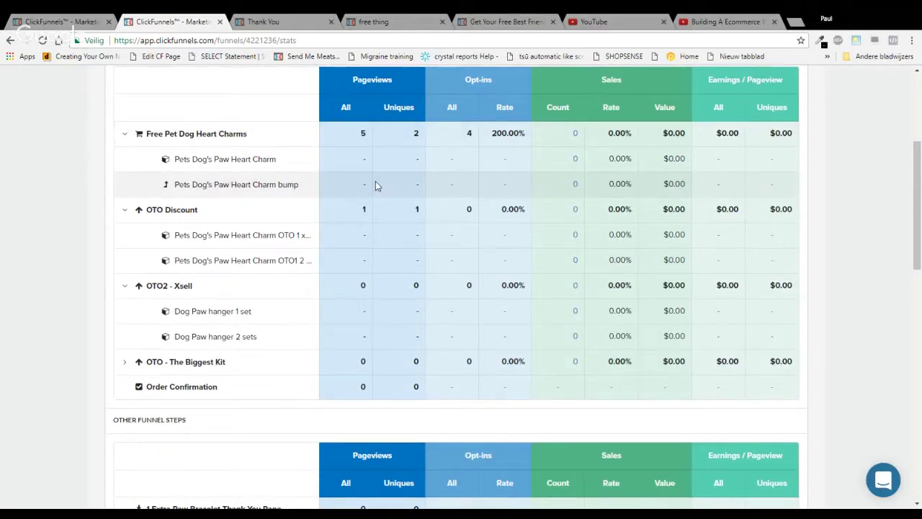
Examine the bump, OTO Discount and Dog Paw hanger product rows in the stats, and expand OTO - The Biggest Kit
scroll(376, 186, "up", 1)
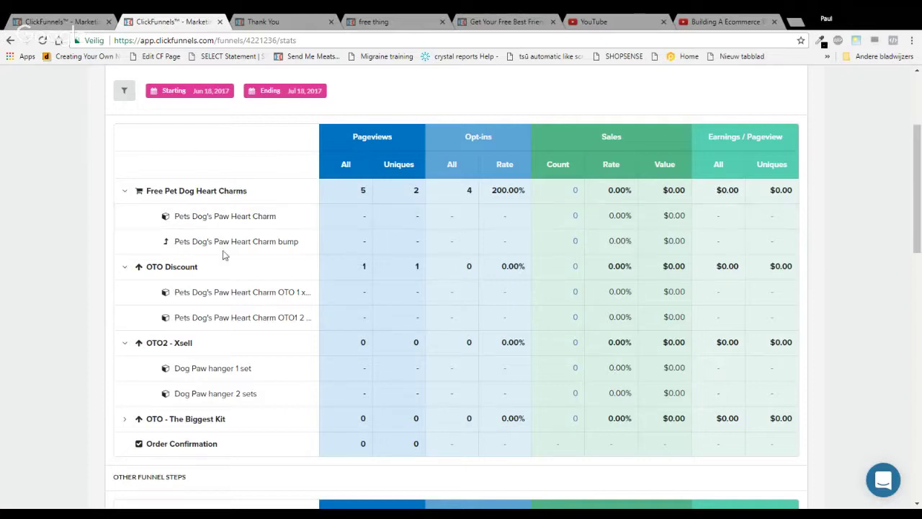
left_click_drag(173, 241, 298, 241)
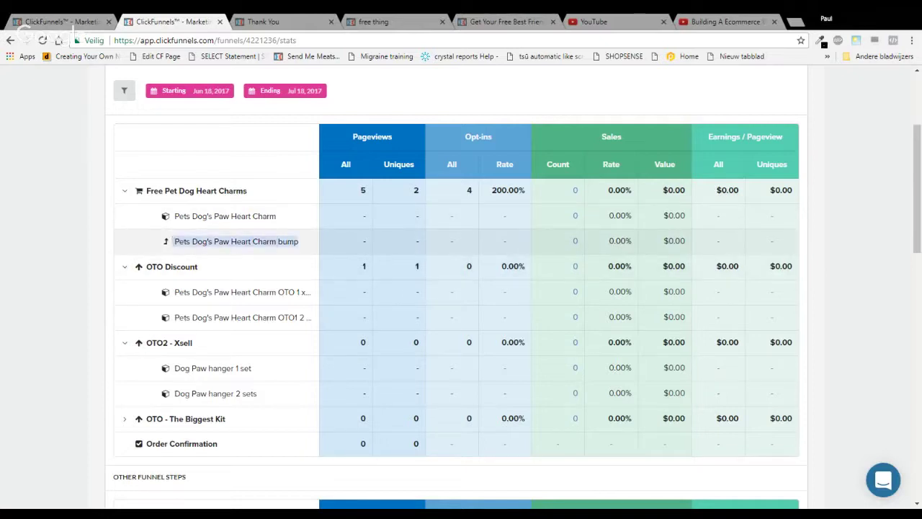
left_click(302, 291)
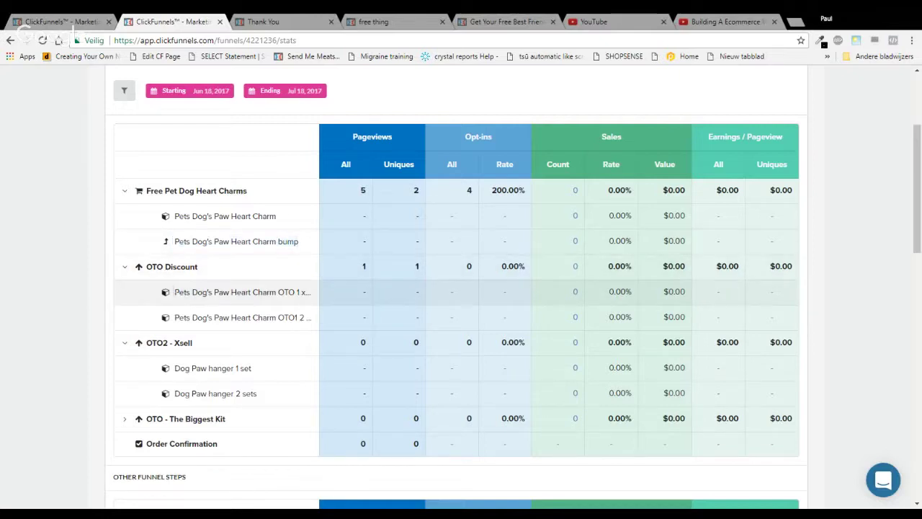
triple_click(303, 292)
left_click_drag(173, 317, 277, 317)
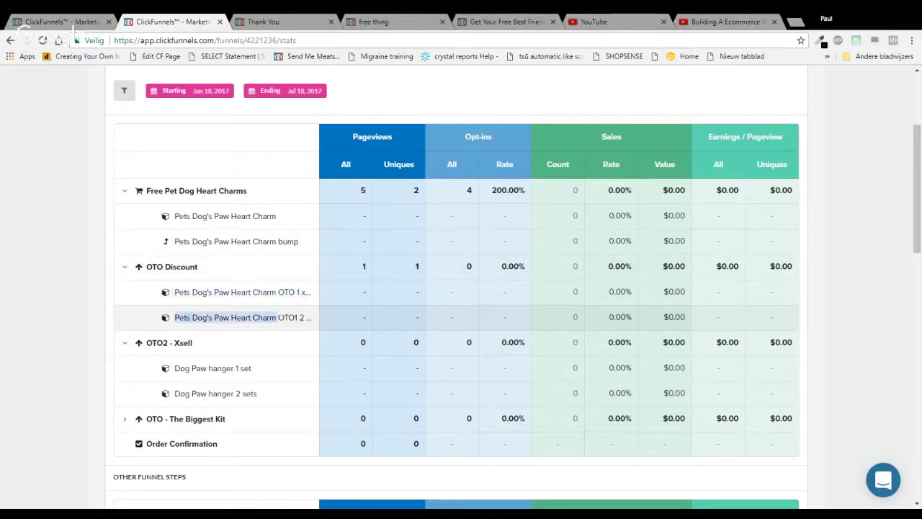
left_click_drag(173, 369, 462, 393)
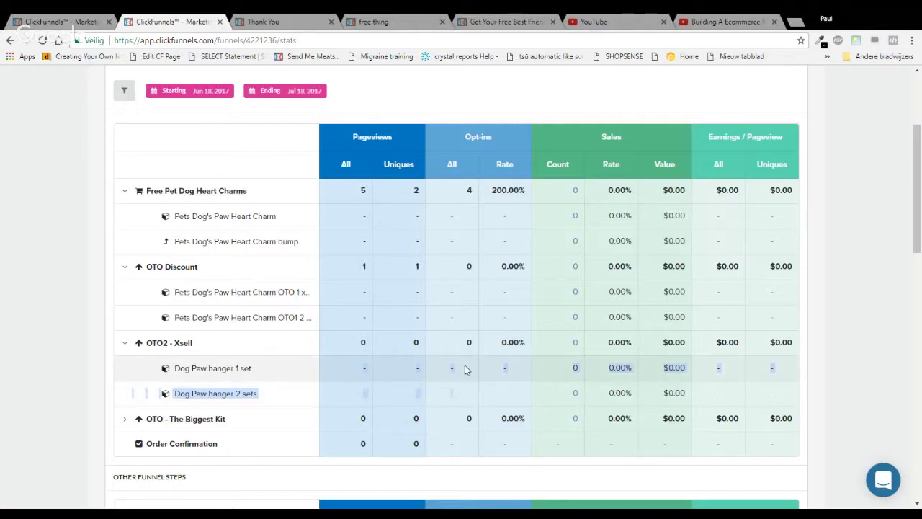
left_click(123, 425)
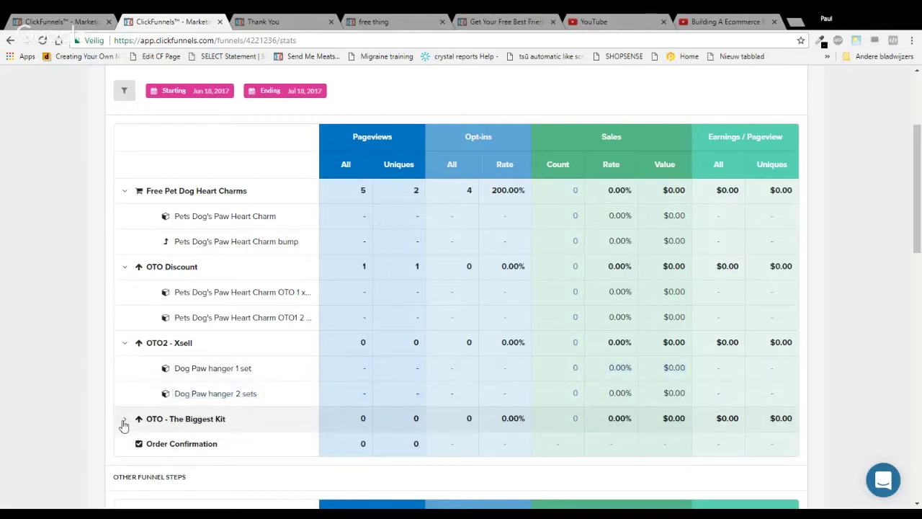
Expand the OTO - The Biggest Kit row in the stats, and revisit the Thank You and free bracelet order page previews
left_click(123, 424)
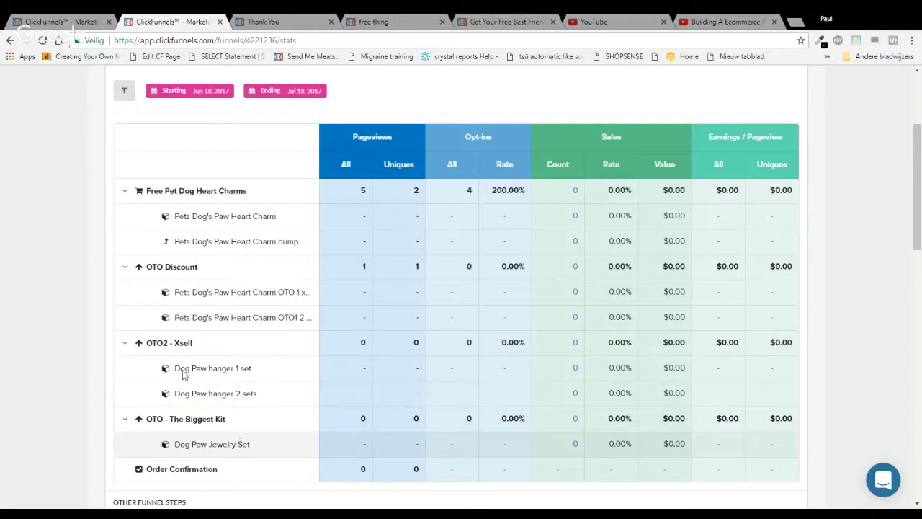
scroll(192, 351, "up", 2)
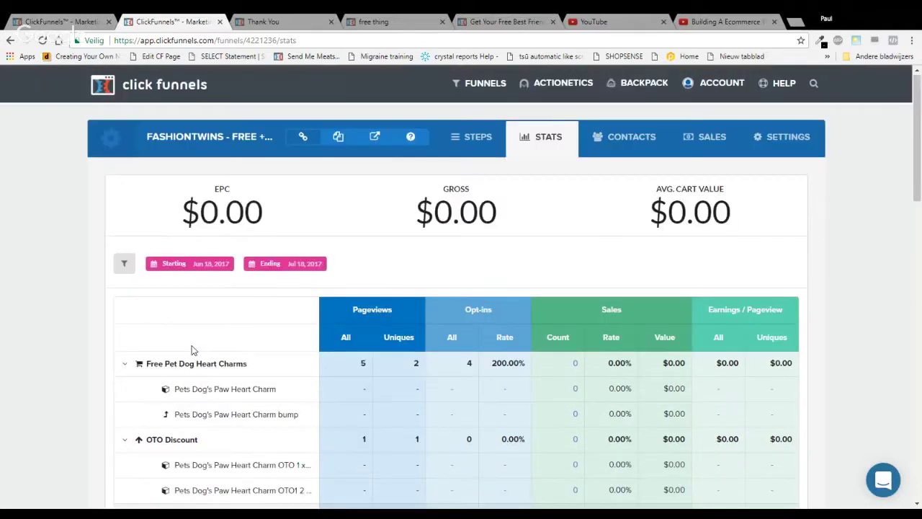
left_click(283, 21)
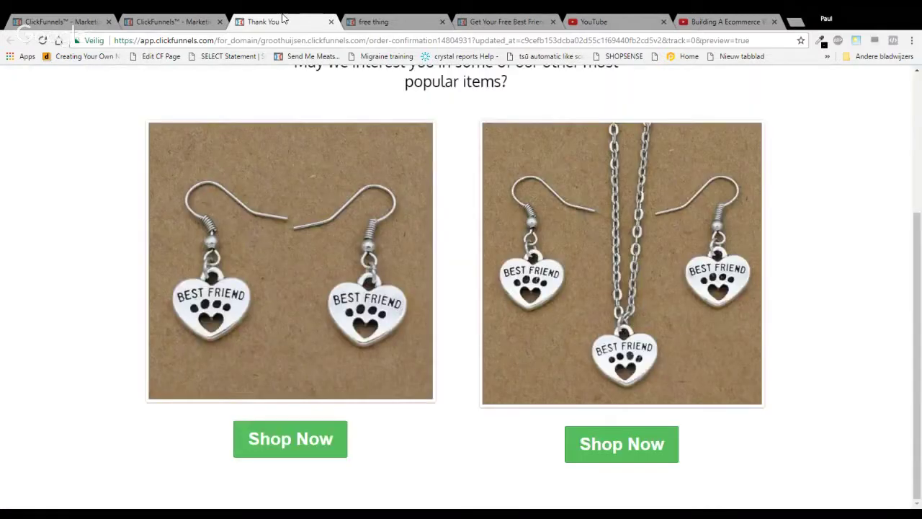
left_click(390, 21)
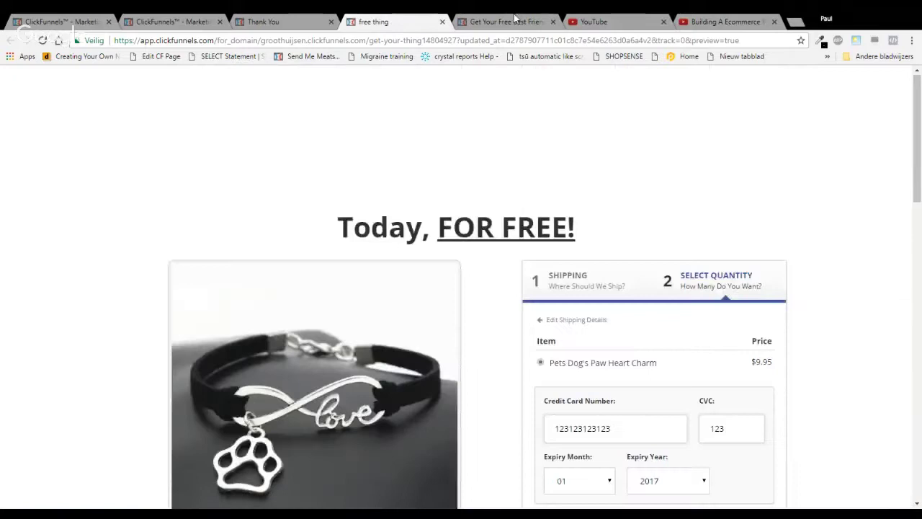
Review the FashionTwins.nl store front page from its free offer banner down to the footer links and back up
left_click(505, 22)
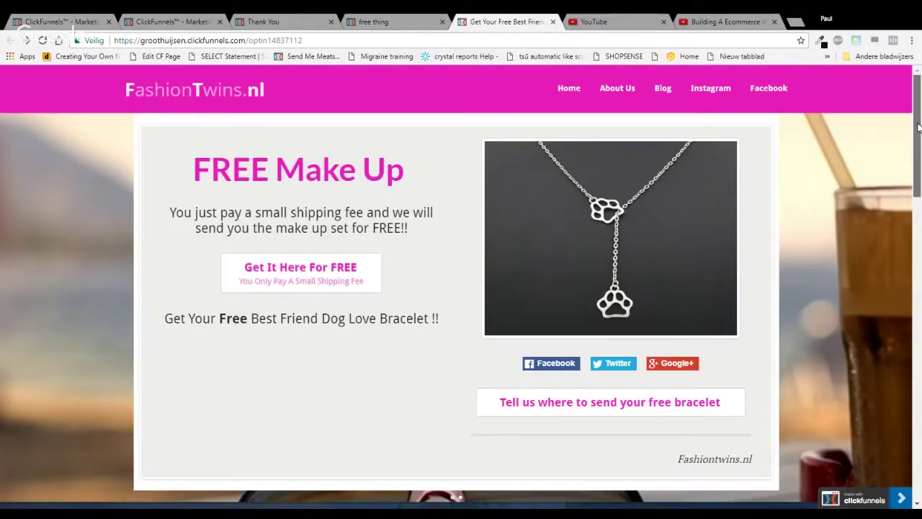
scroll(918, 127, "down", 1)
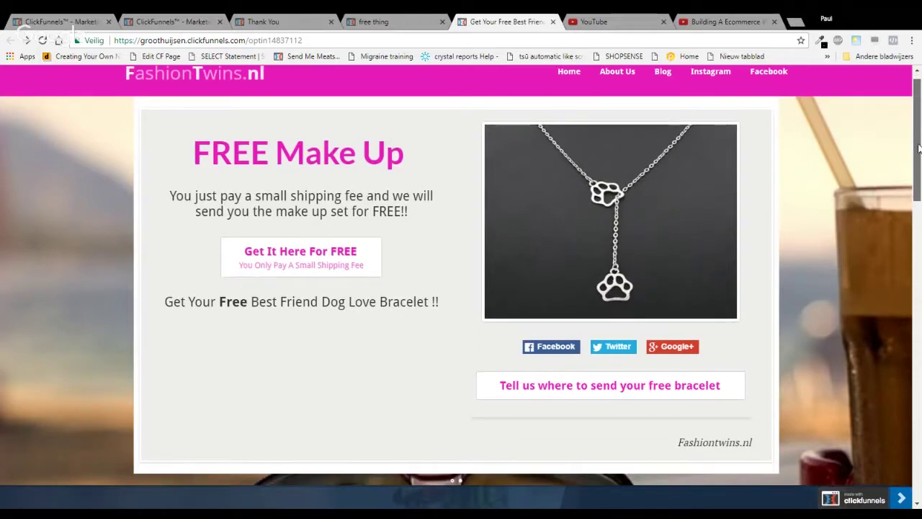
left_click_drag(918, 147, 911, 320)
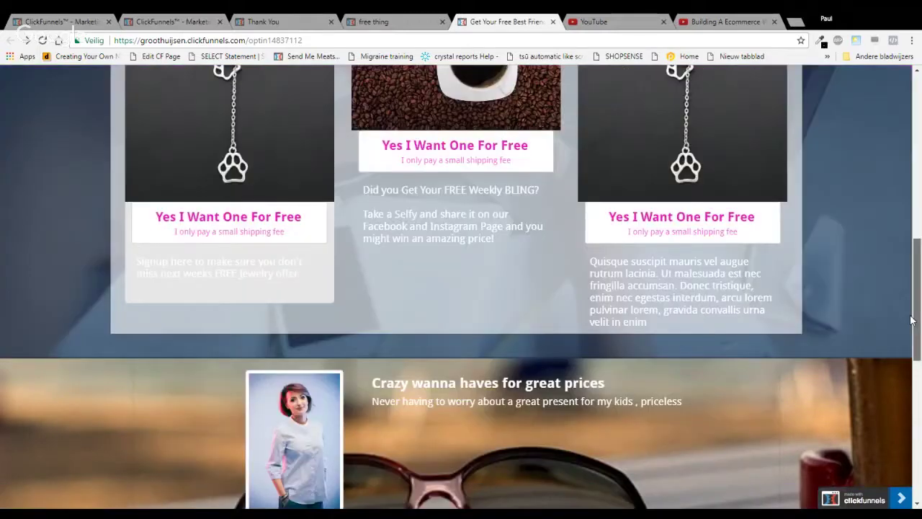
scroll(913, 324, "down", 5)
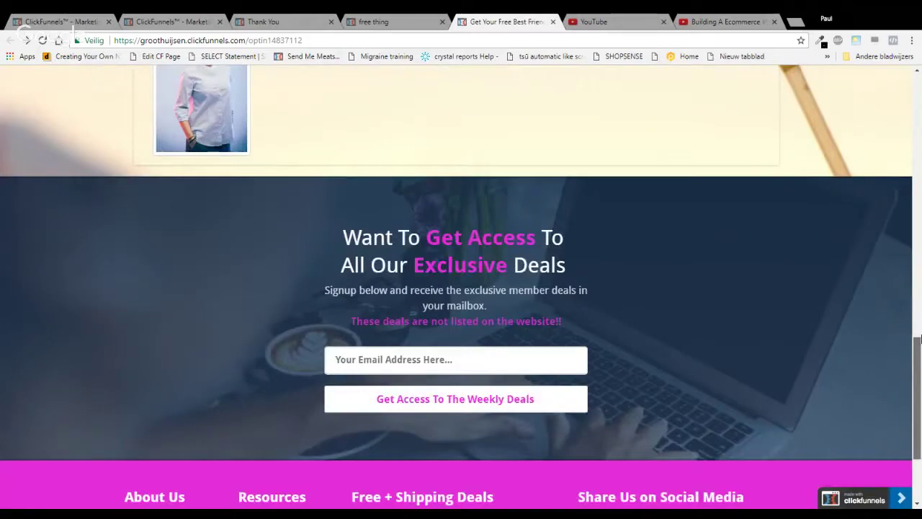
scroll(549, 205, "down", 2)
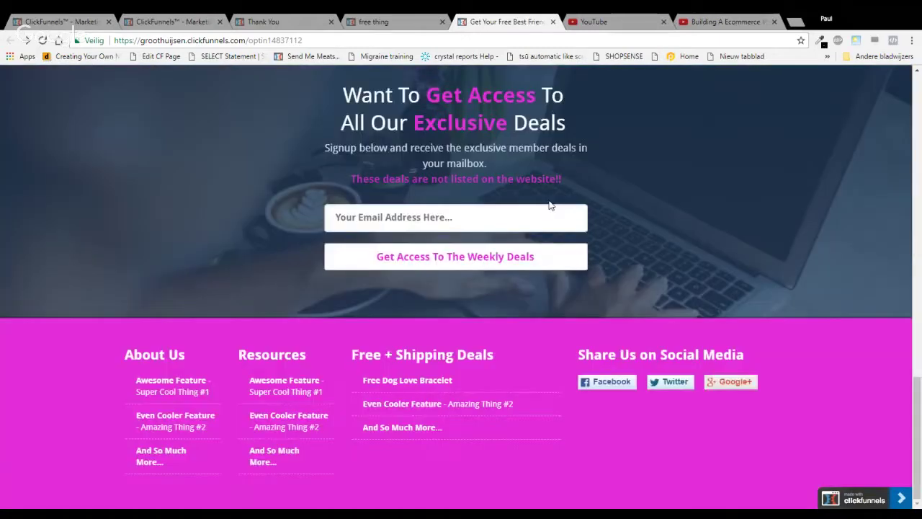
scroll(130, 233, "up", 5)
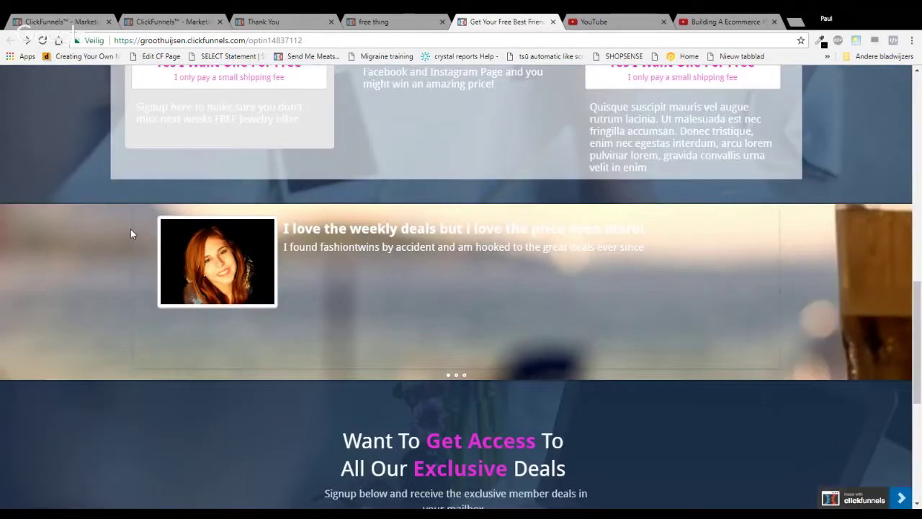
scroll(131, 234, "up", 1)
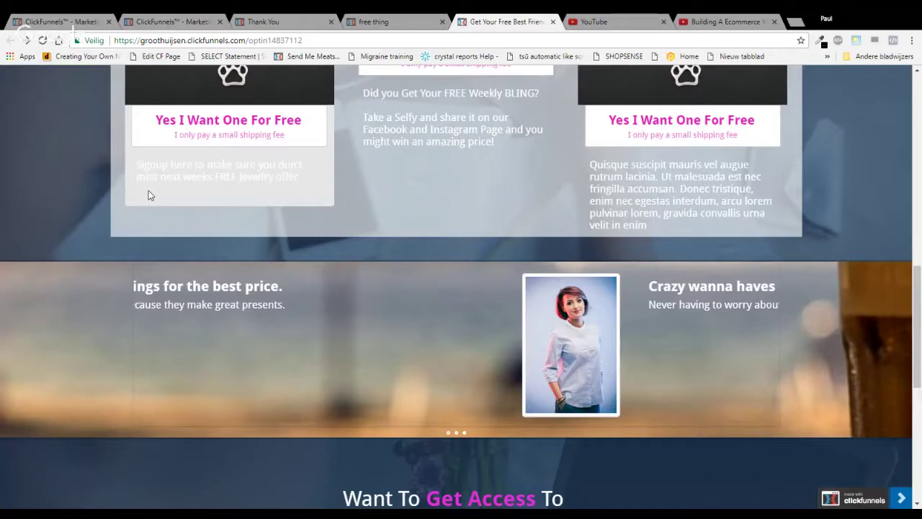
scroll(62, 198, "up", 6)
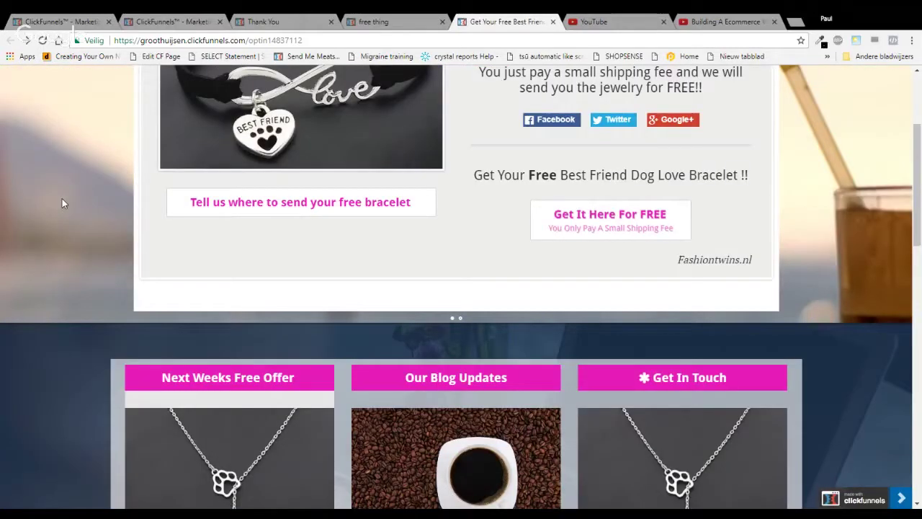
scroll(62, 199, "up", 2)
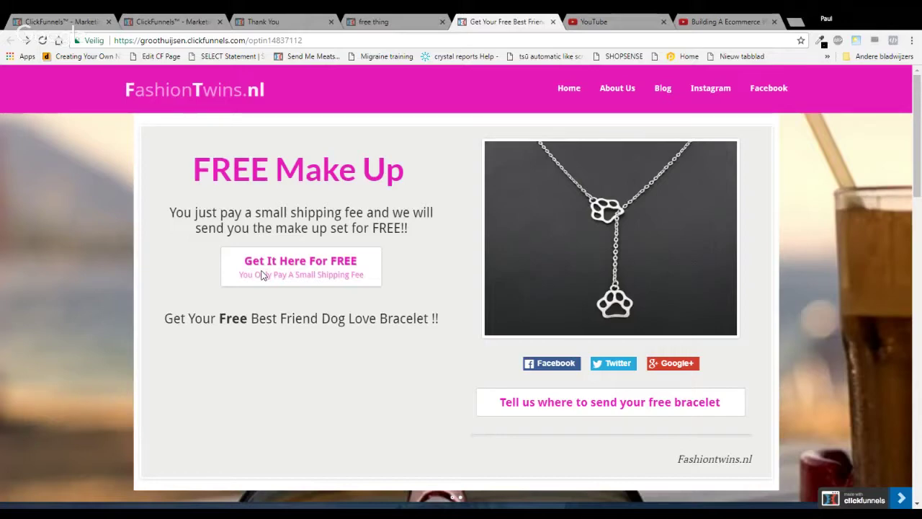
Examine the store front's FREE Make Up offer and its Next Weeks Free Offer, Our Blog Updates and Get In Touch sections
scroll(553, 150, "down", 2)
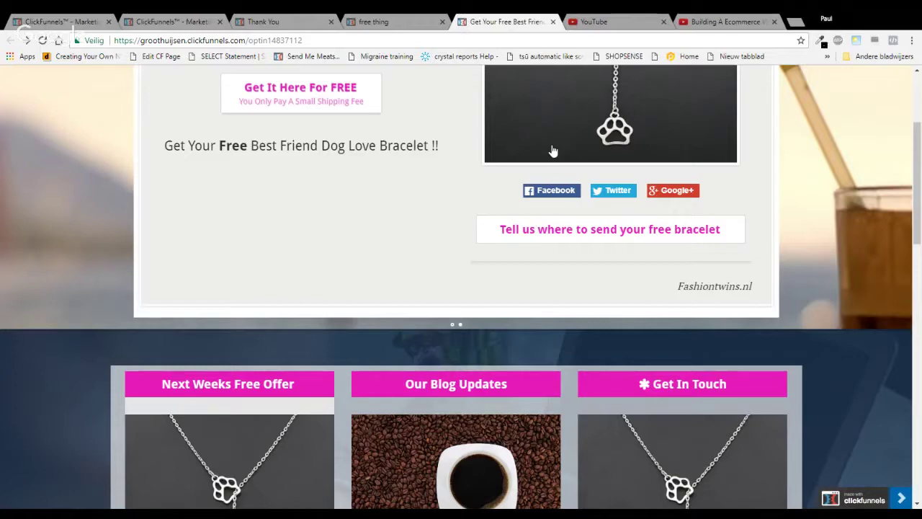
scroll(553, 151, "up", 2)
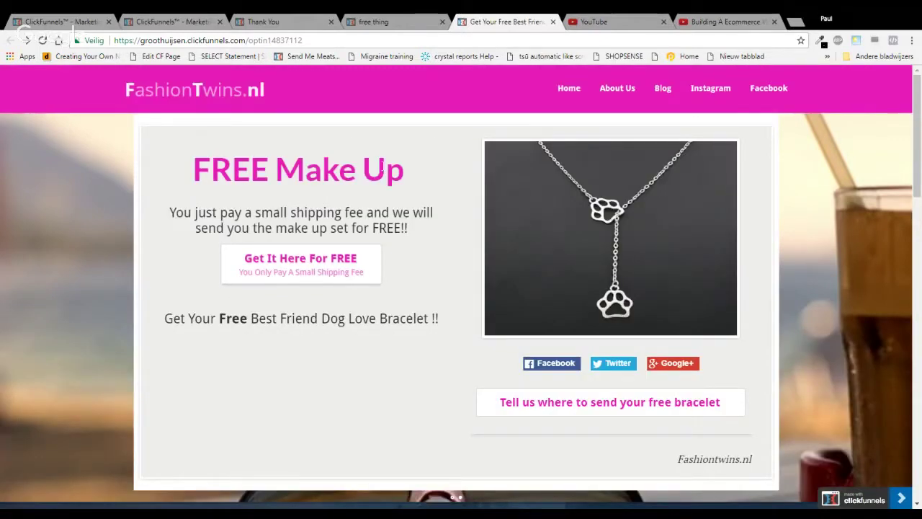
scroll(623, 332, "down", 5)
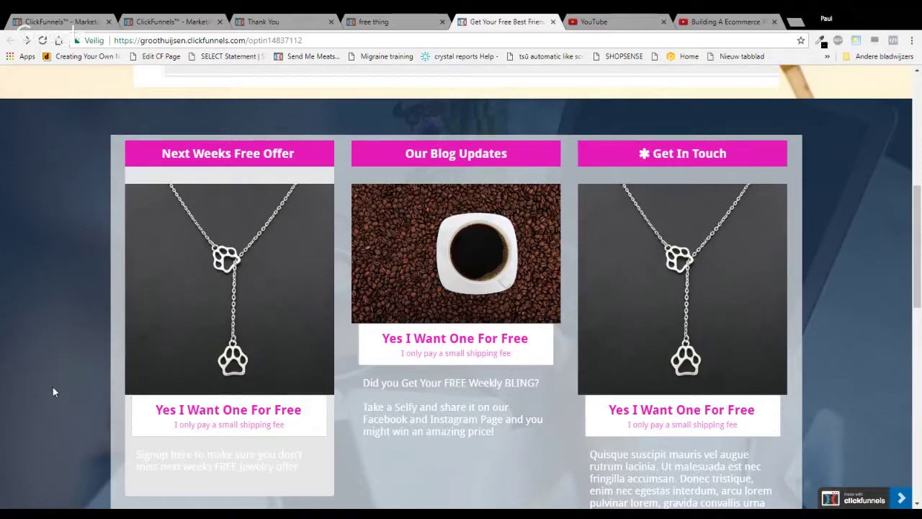
scroll(907, 238, "up", 1)
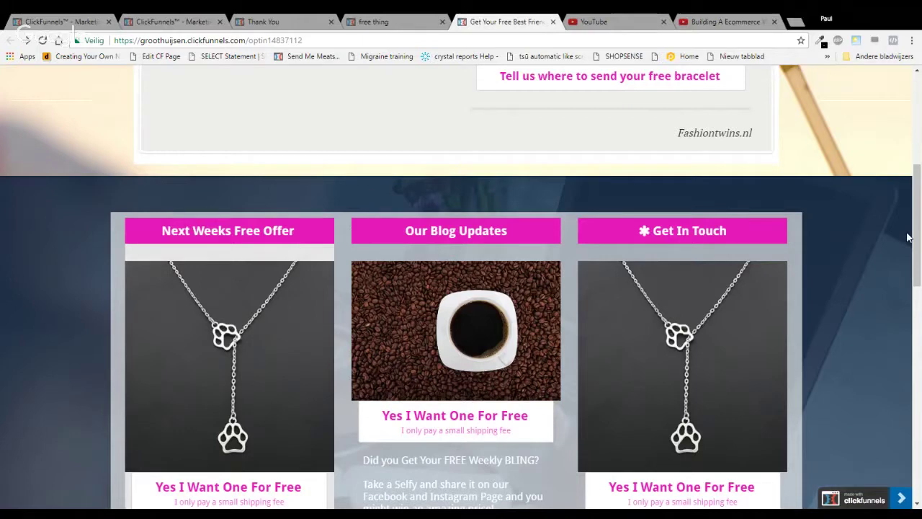
scroll(907, 238, "up", 5)
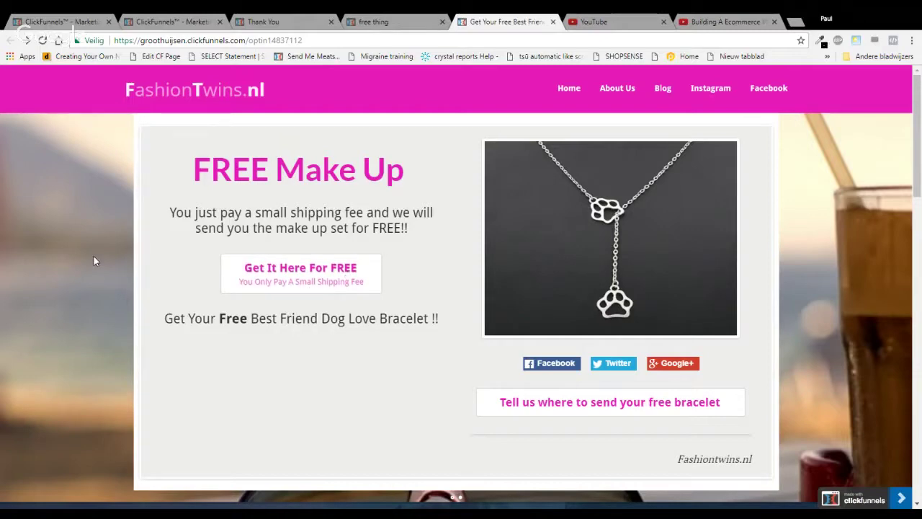
scroll(40, 286, "down", 3)
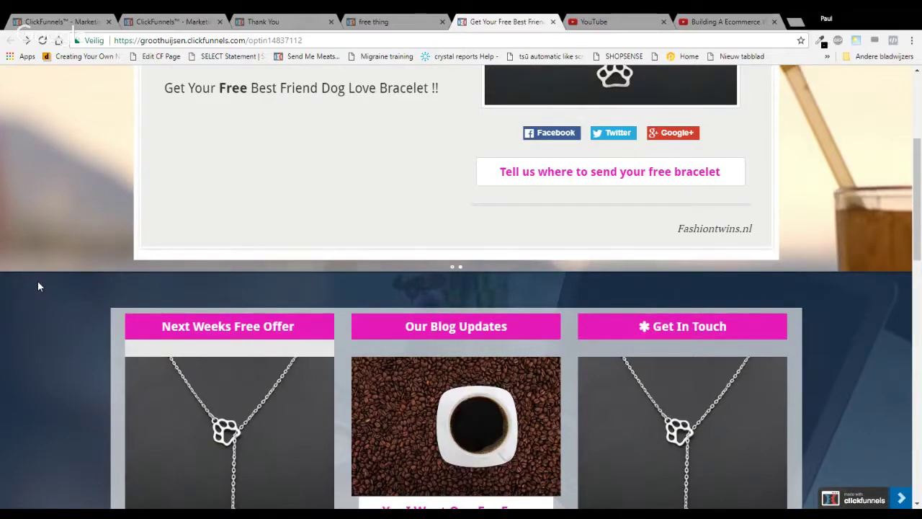
scroll(38, 286, "down", 2)
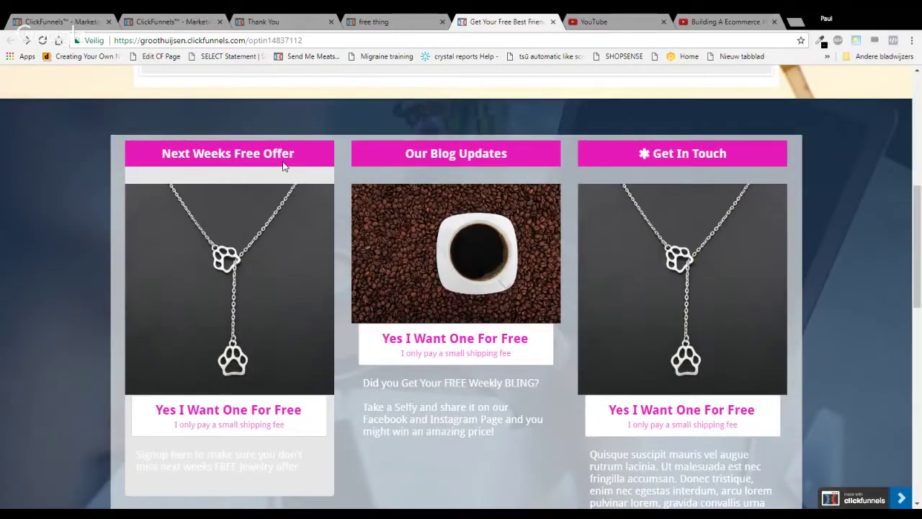
Compare the Infinite Love Paw Bracelet order form with the recommended items on the Thank You page
left_click(371, 21)
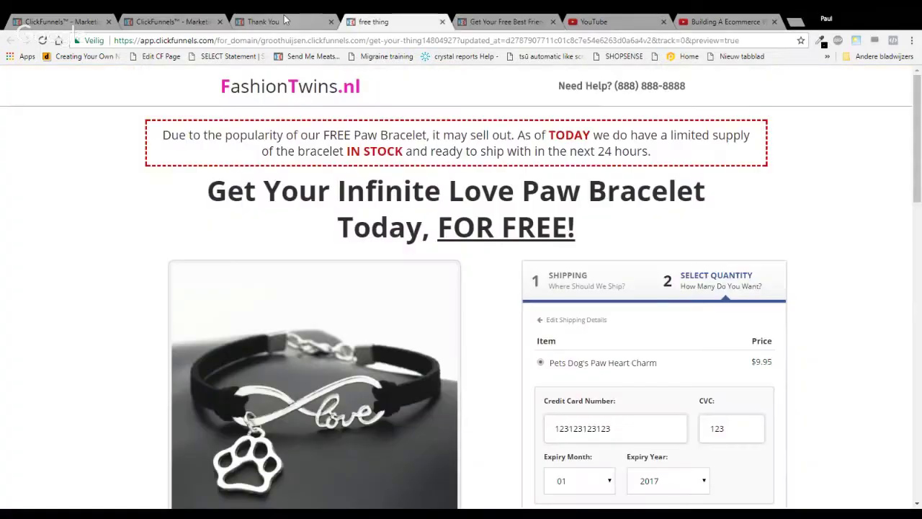
left_click(286, 22)
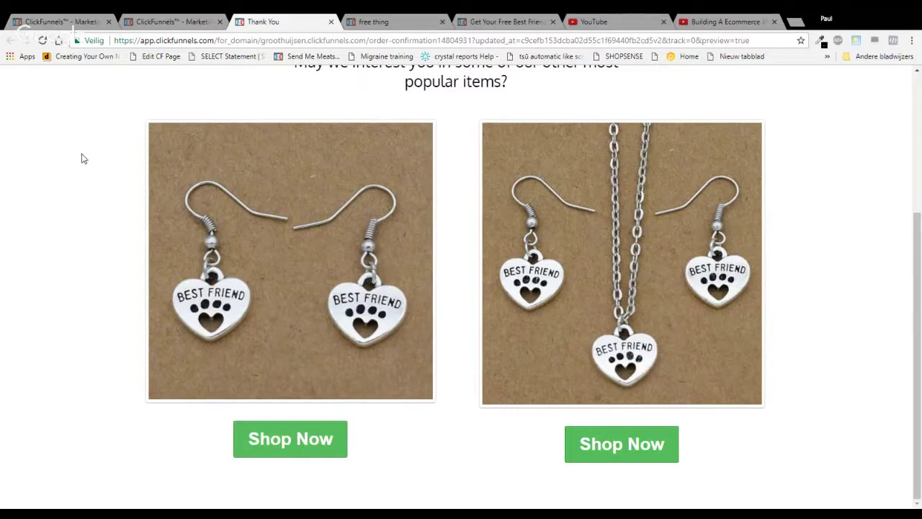
scroll(82, 159, "up", 1)
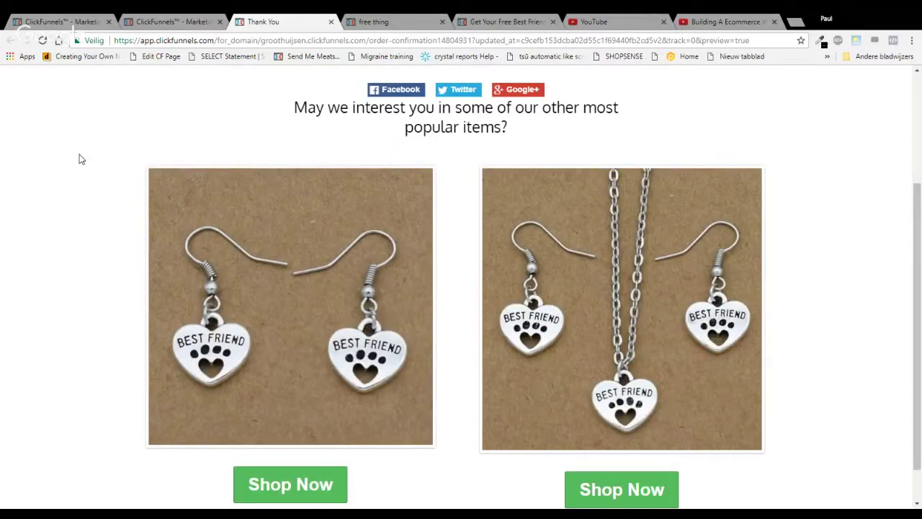
Return to the free-plus-shipping funnel's steps, and switch to the Optin step overview of the Fashiontwins Store Front funnel
key("ctrl+shift+Tab")
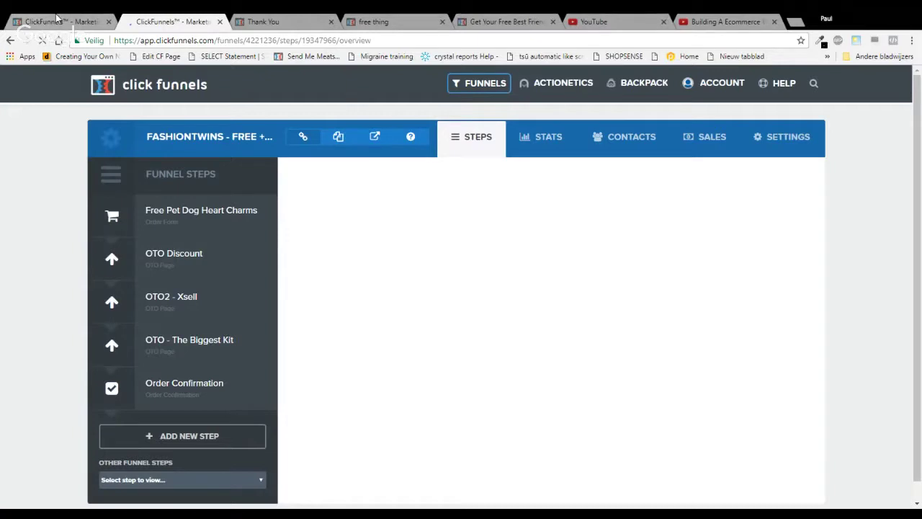
left_click(56, 17)
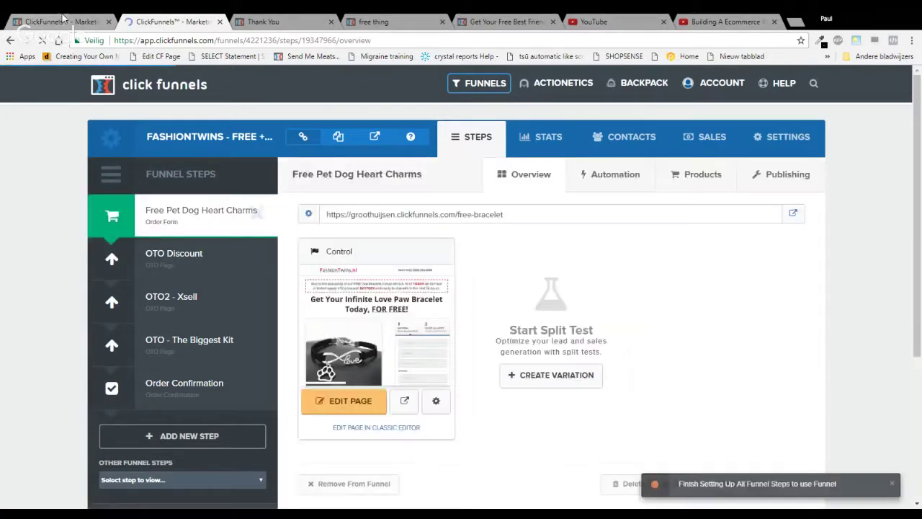
left_click(154, 384)
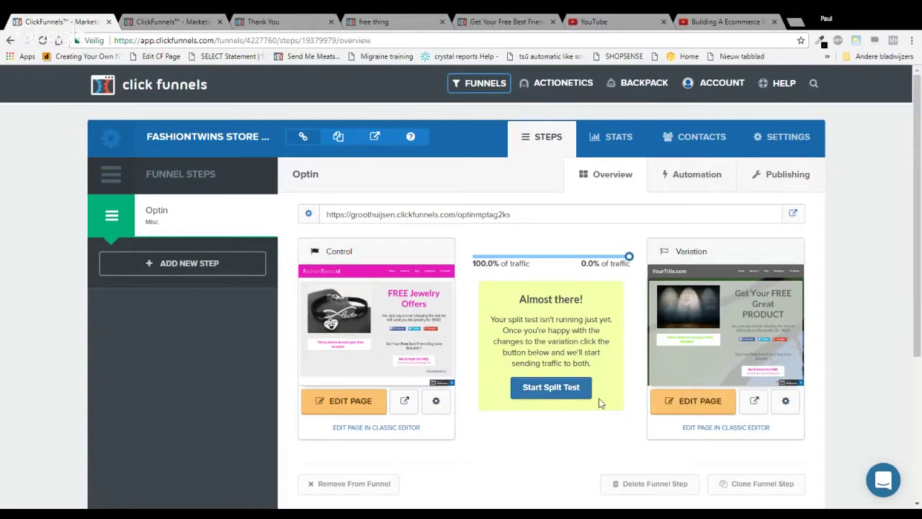
mouse_move(382, 383)
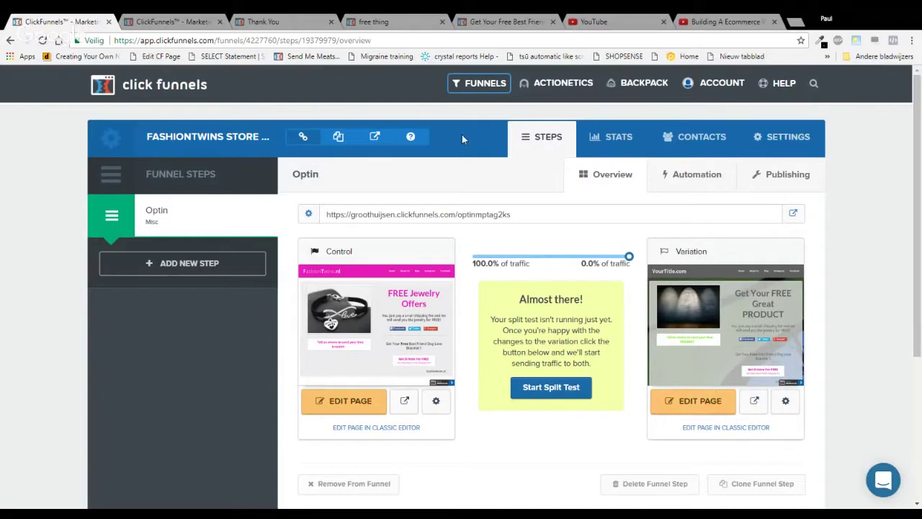
Clone the Fashiontwins Store Front funnel from its settings, and refresh the list of shared funnels being processed
left_click(811, 141)
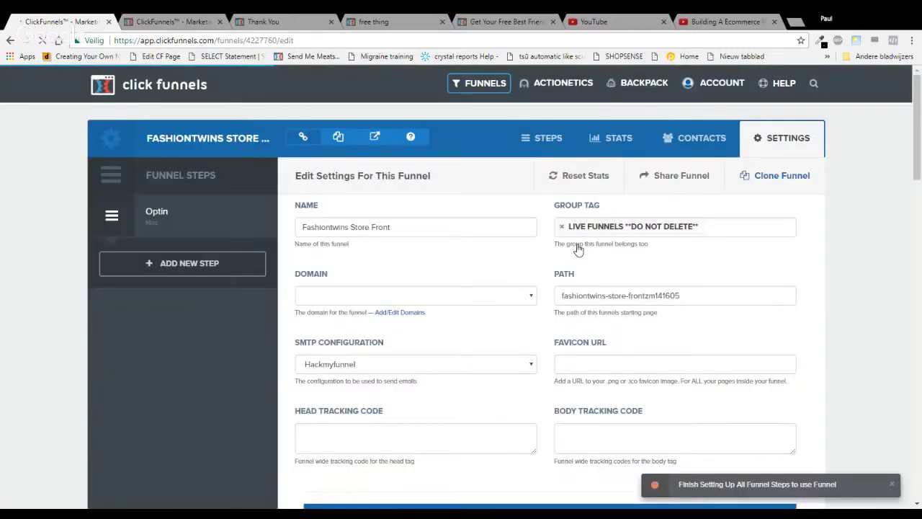
left_click(769, 179)
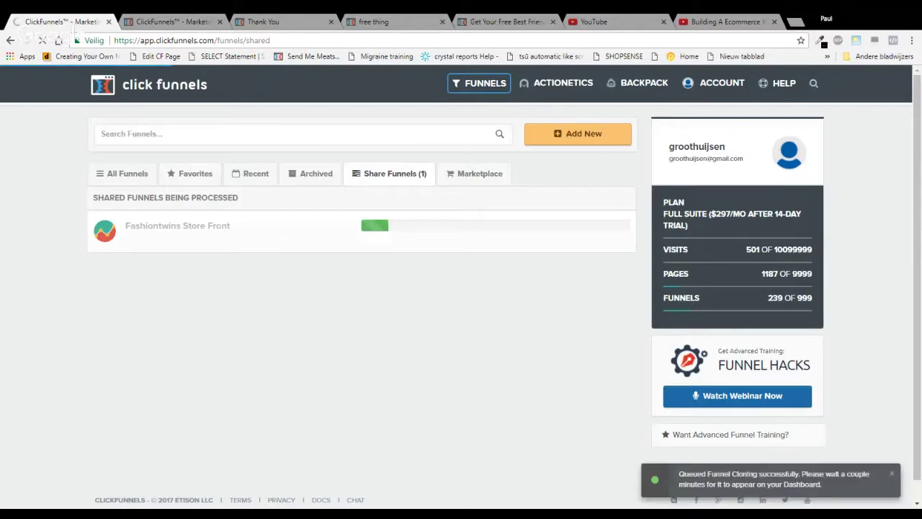
left_click_drag(125, 226, 230, 225)
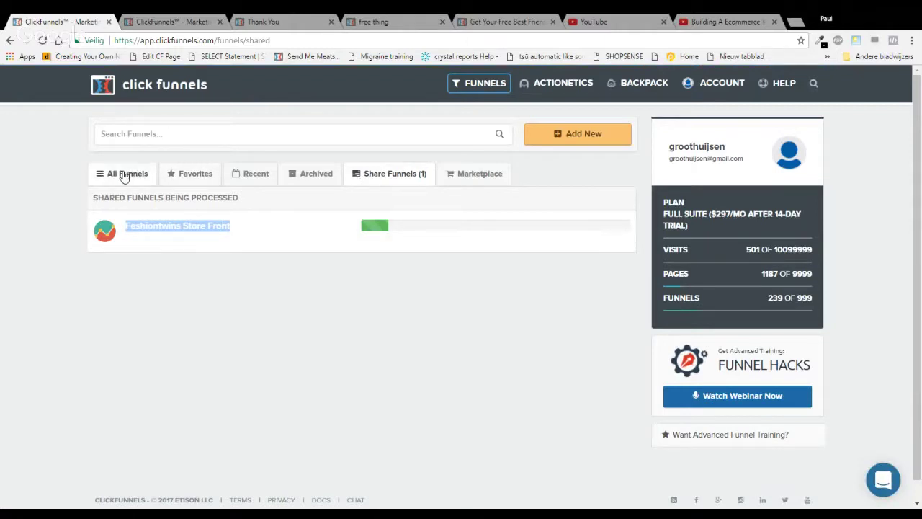
left_click(42, 41)
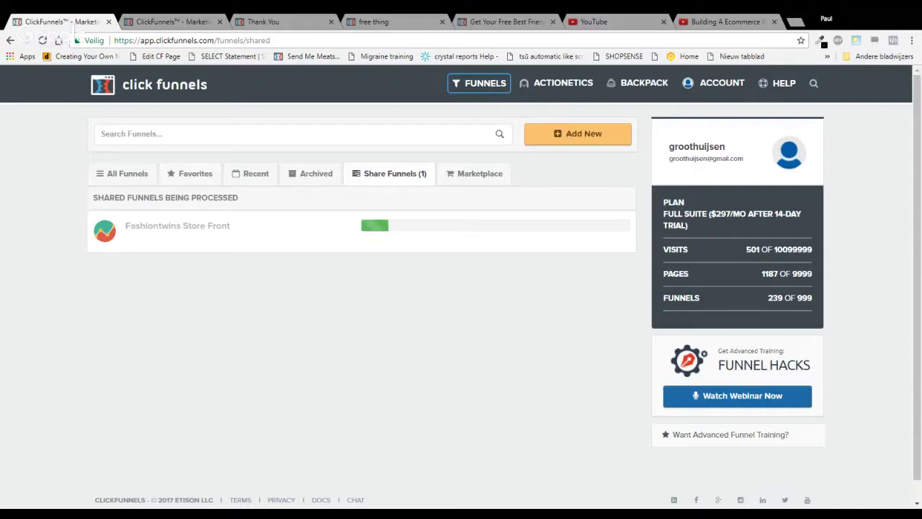
Filter all funnels by "fashion" and open the Fashiontwins Store Front funnel
left_click(121, 178)
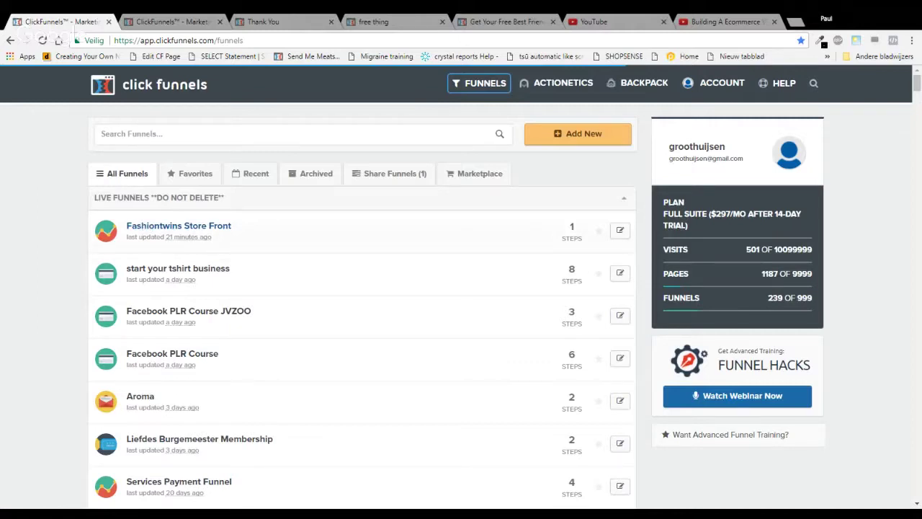
left_click(102, 134)
type("fashion")
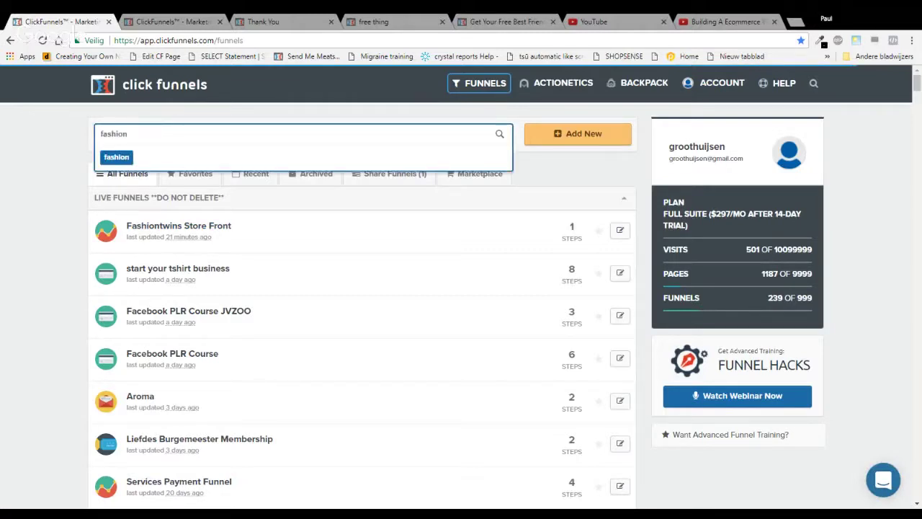
key("Return")
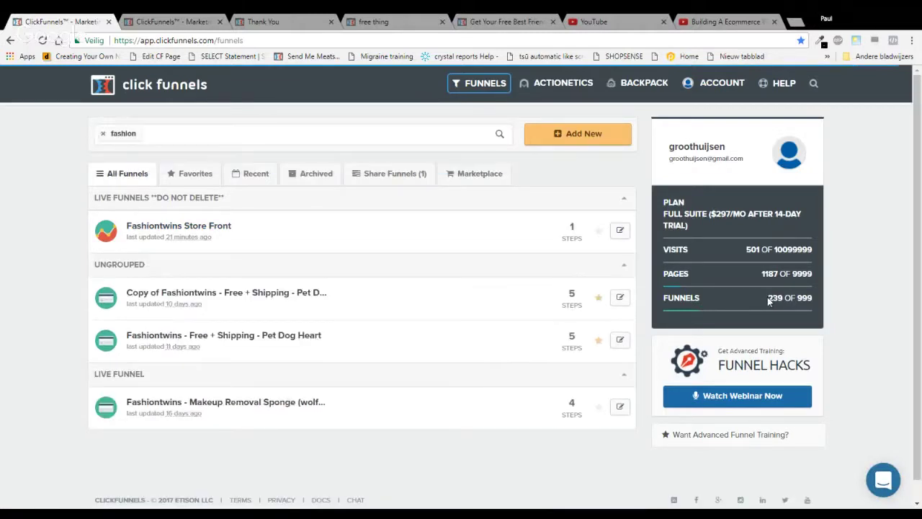
left_click_drag(820, 294, 768, 298)
left_click(167, 229)
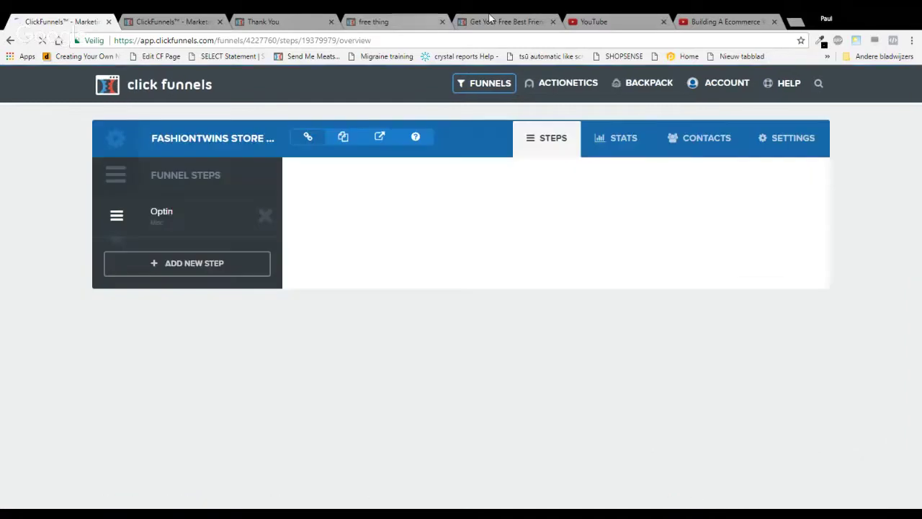
Create a split-test variation of the Optin step as a duplicate of its page, and open the page for editing
left_click(490, 20)
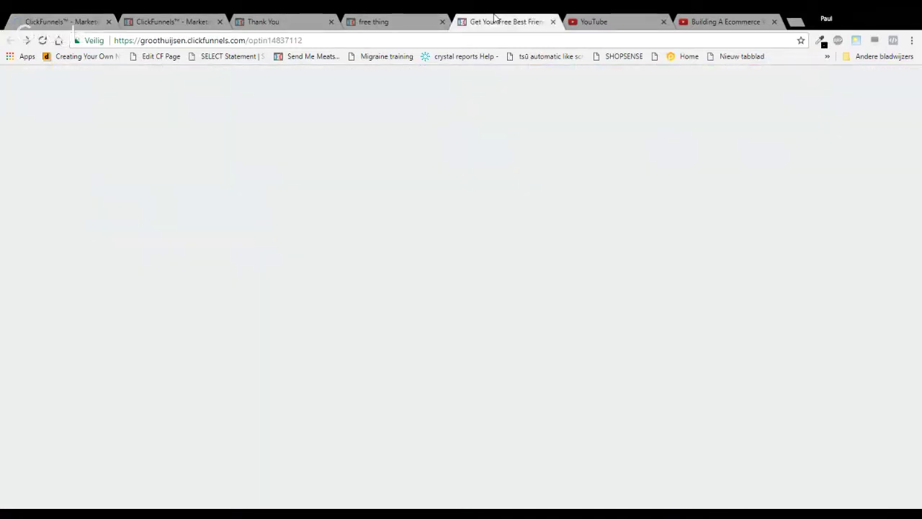
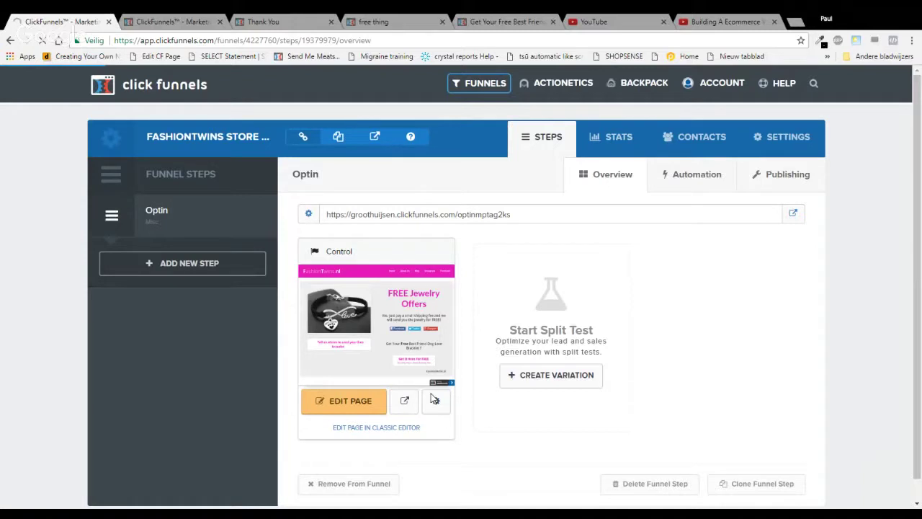
left_click(567, 376)
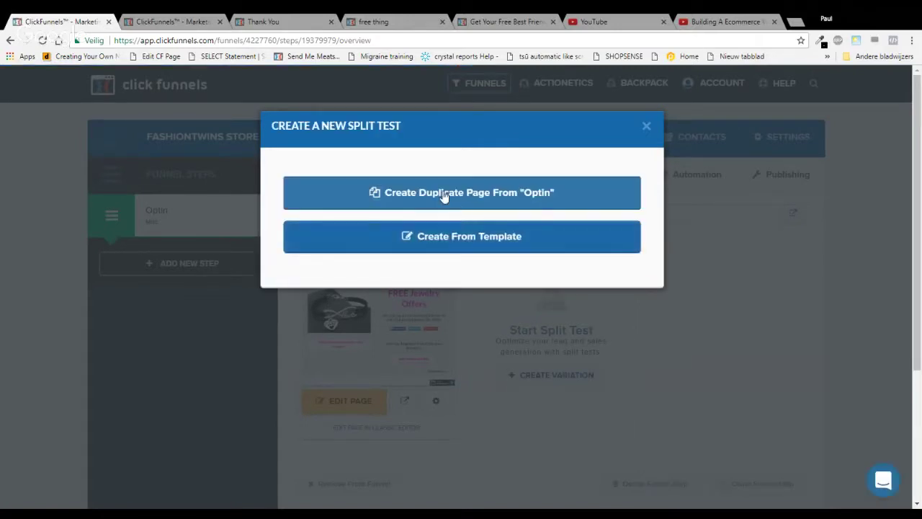
left_click(445, 196)
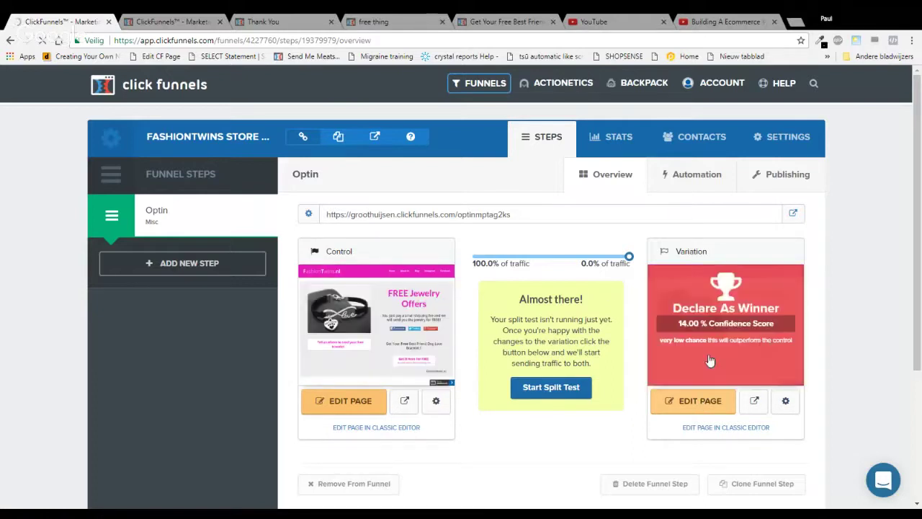
mouse_move(655, 341)
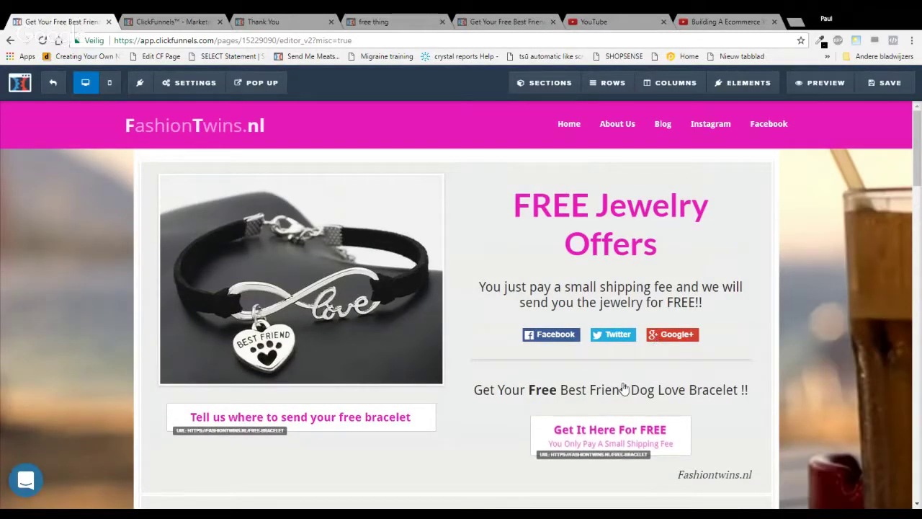
Set the background color of the page's header section to #606060
left_click(199, 124)
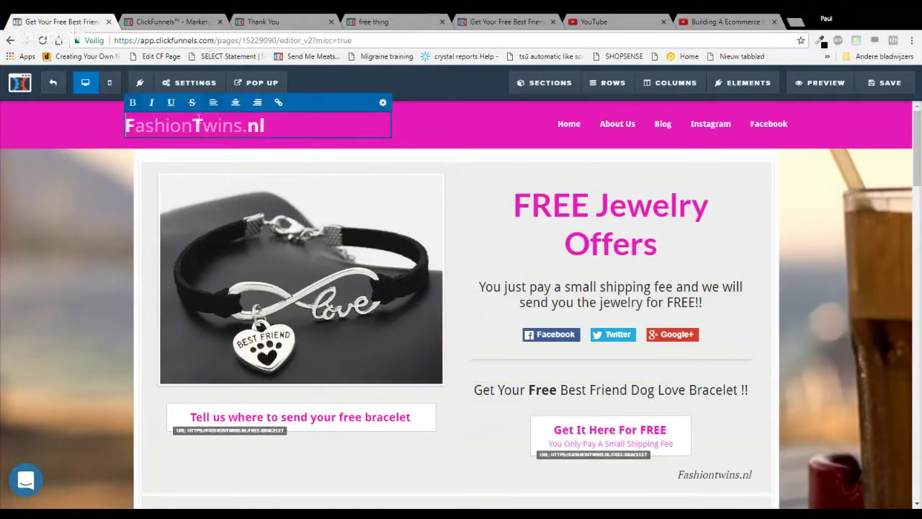
left_click(519, 113)
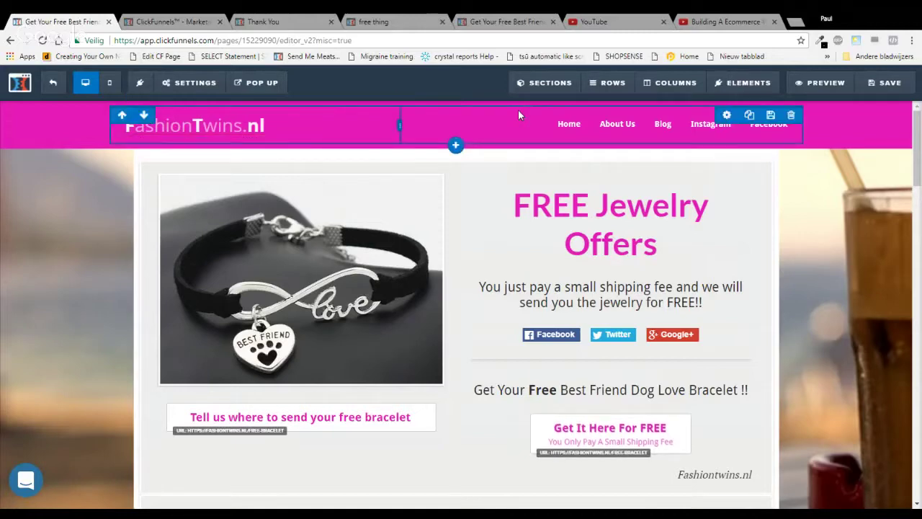
mouse_move(906, 115)
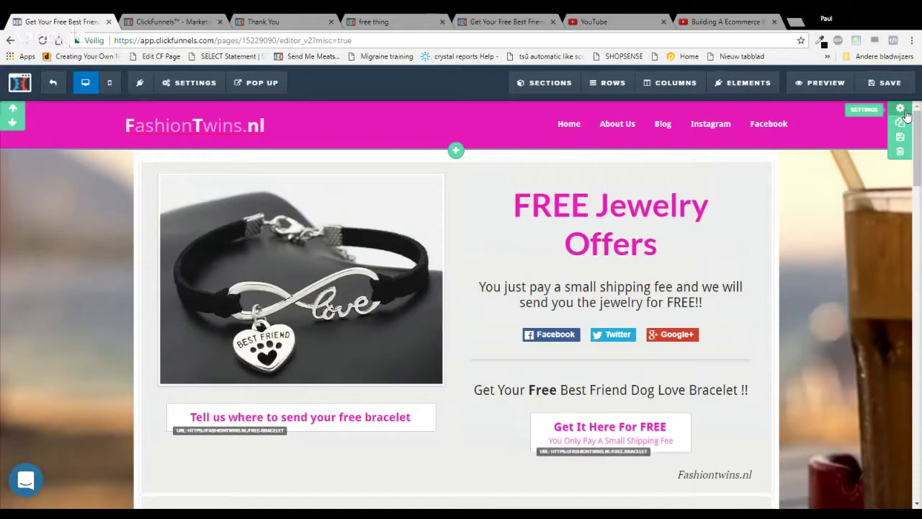
left_click(906, 113)
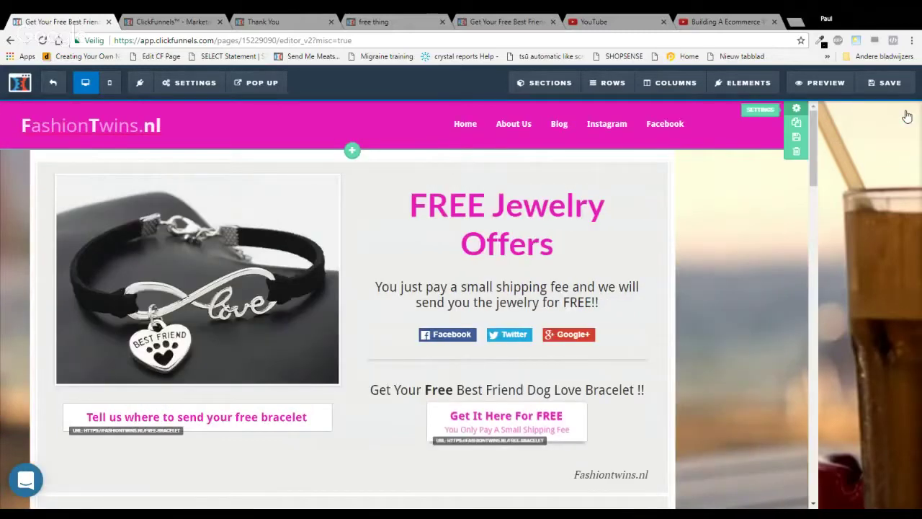
left_click(827, 358)
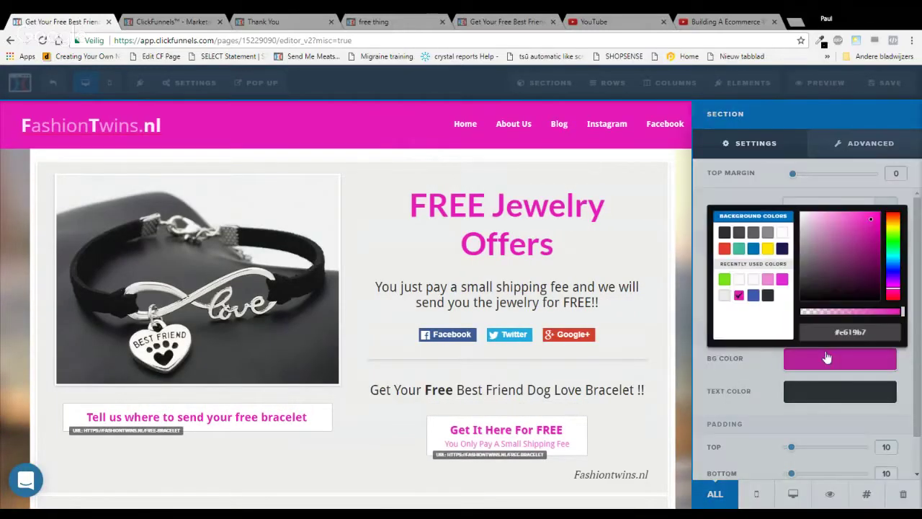
left_click(851, 332)
type("#66c")
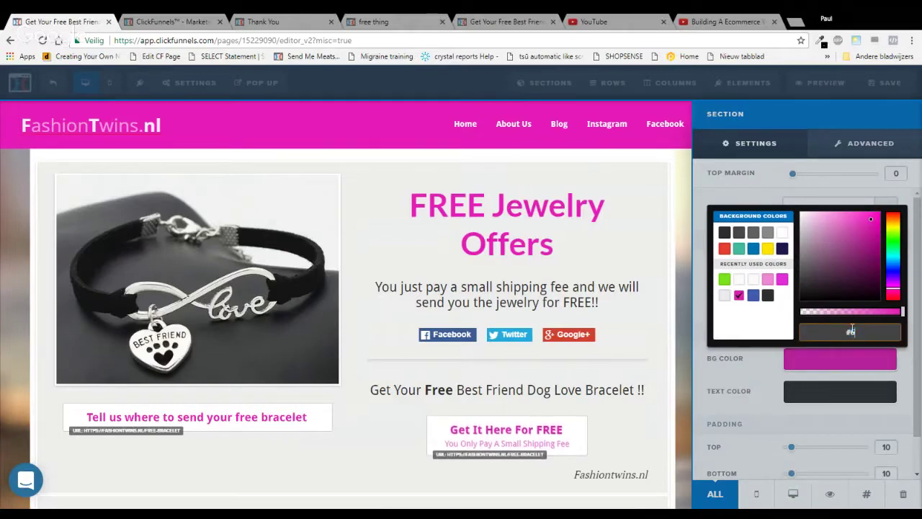
type("060")
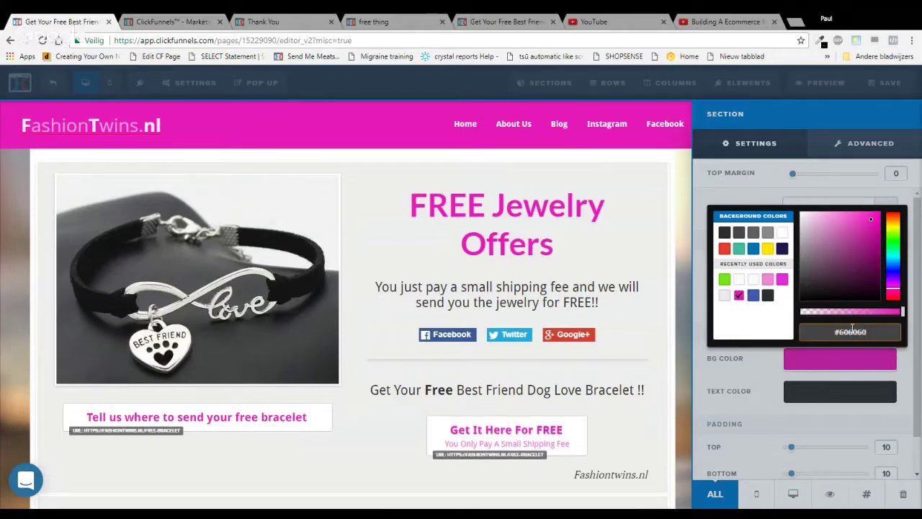
key("Return")
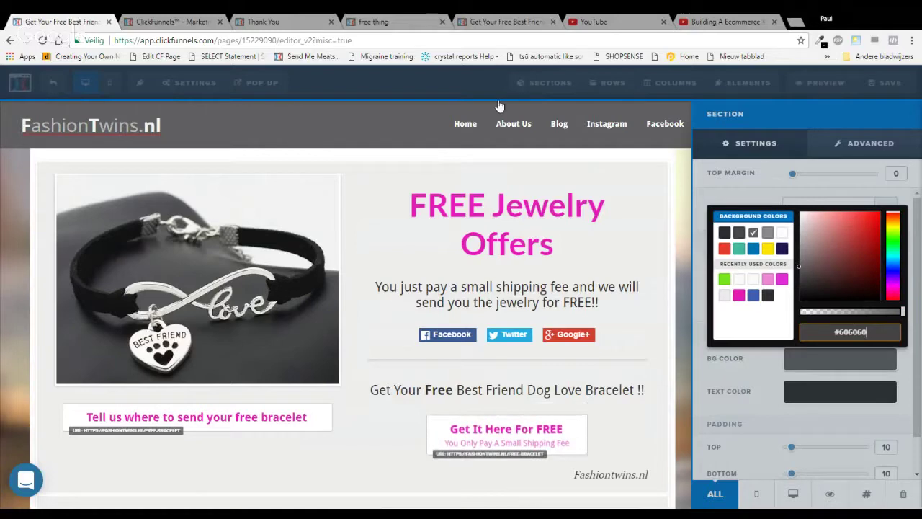
Replace the FashionTwins.nl site name in the header with "PrepperSurvivalGear.com"
left_click(123, 128)
double_click(198, 126)
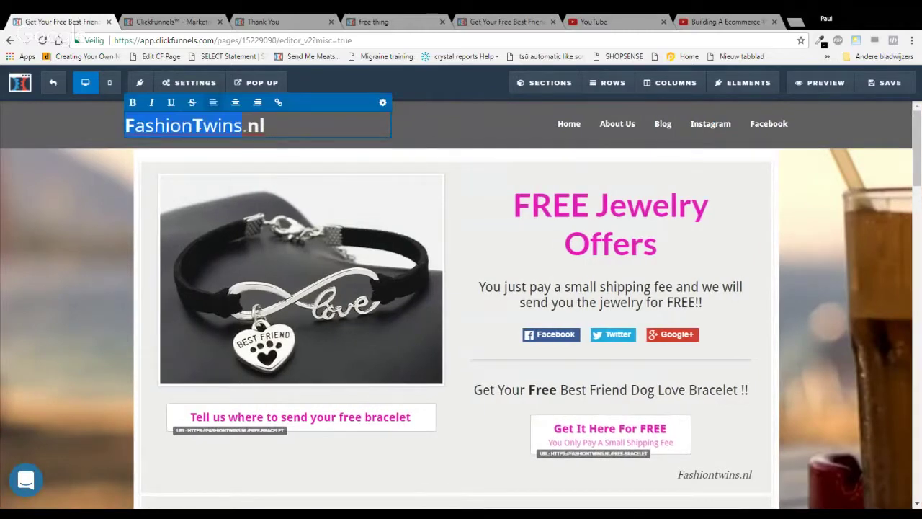
type("PrepperS")
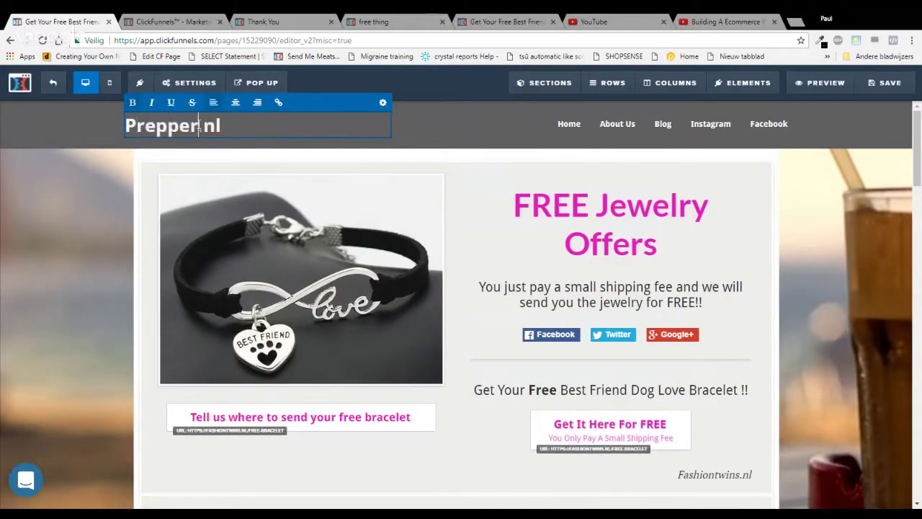
type("urvi")
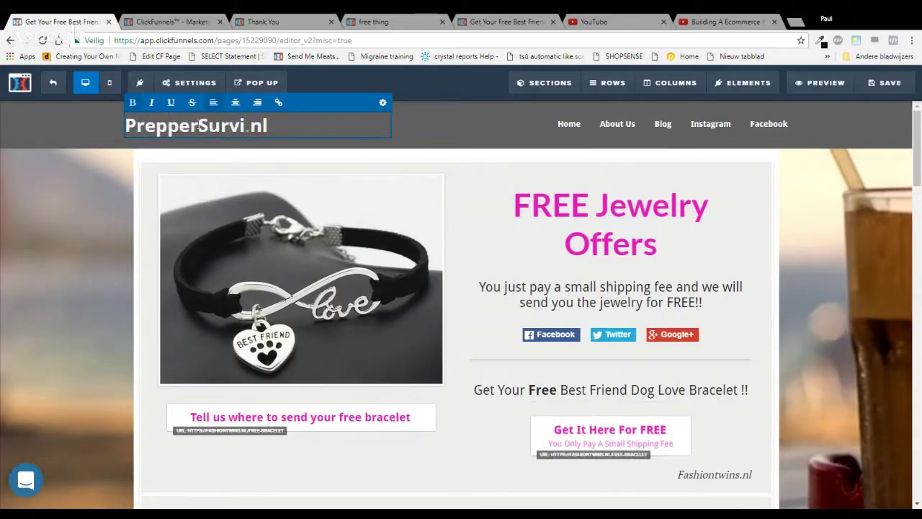
type("valGear")
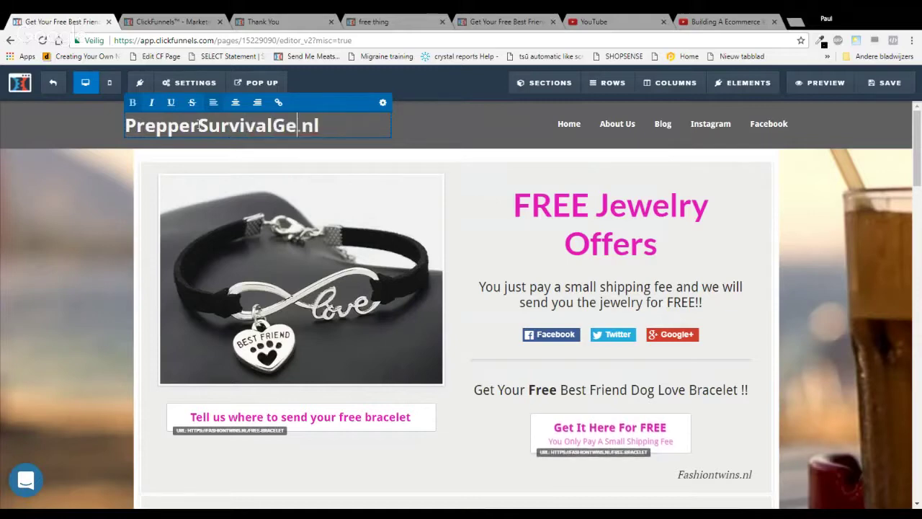
type(".com")
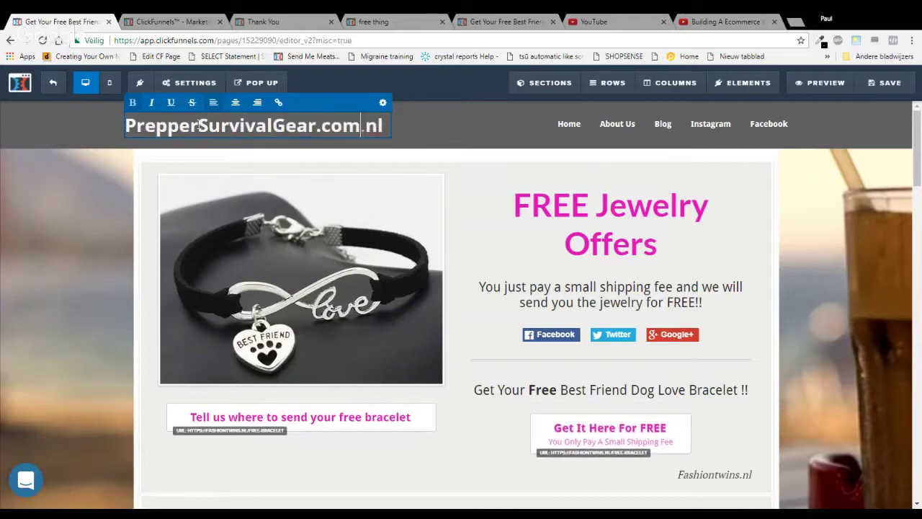
key("Delete")
key("Delete")
key("Delete")
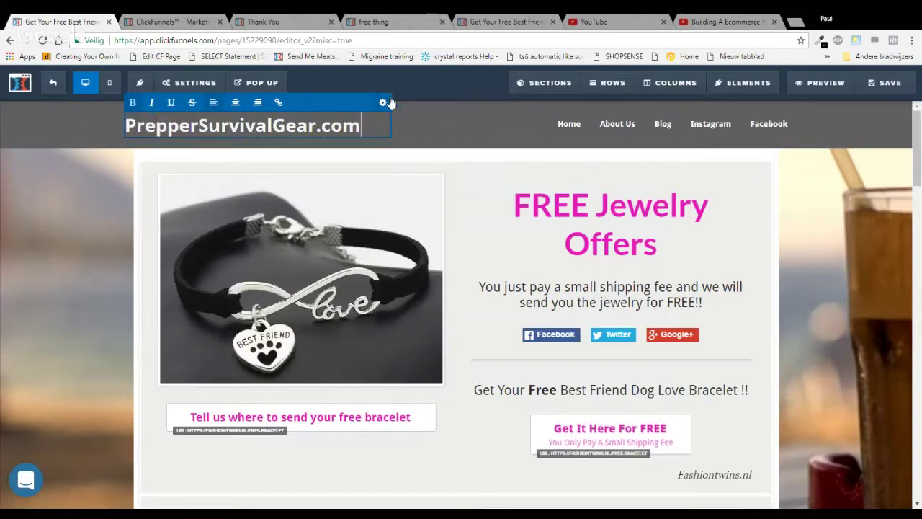
left_click(699, 177)
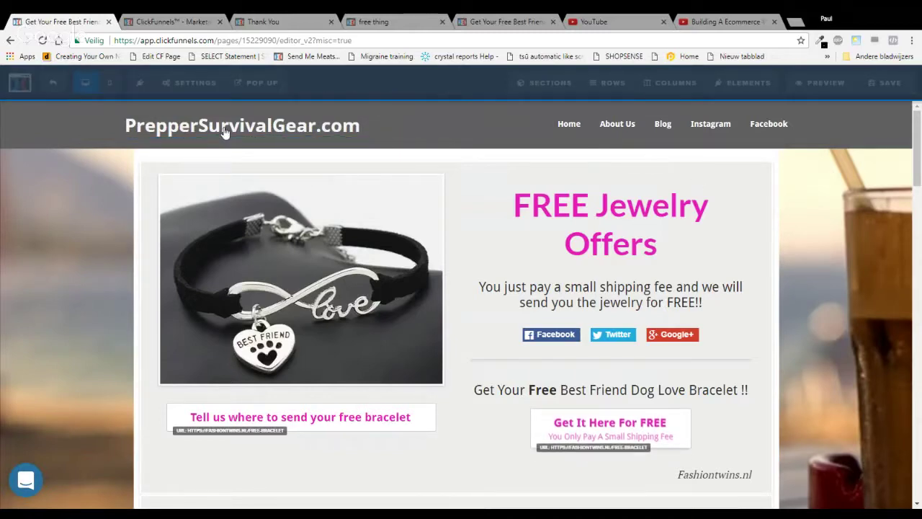
Set the header headline's text color to white and its bold color to pure red
left_click(225, 131)
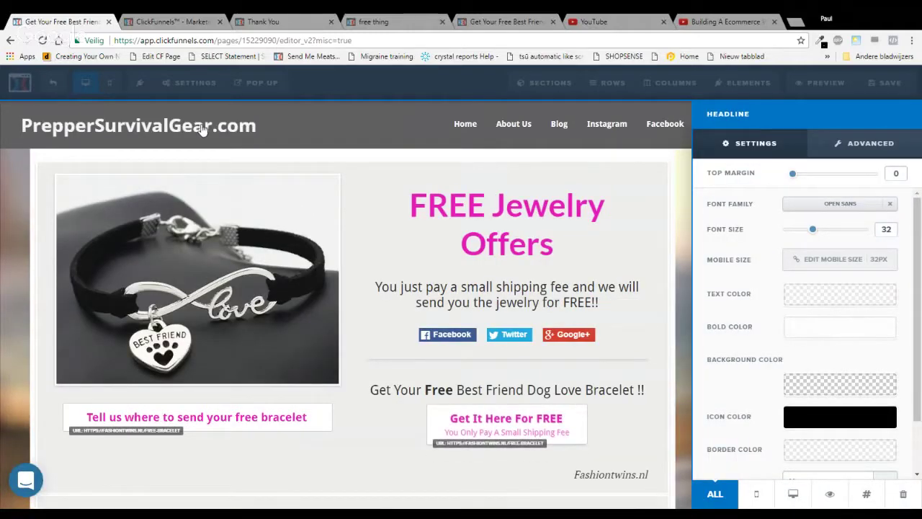
left_click(238, 128)
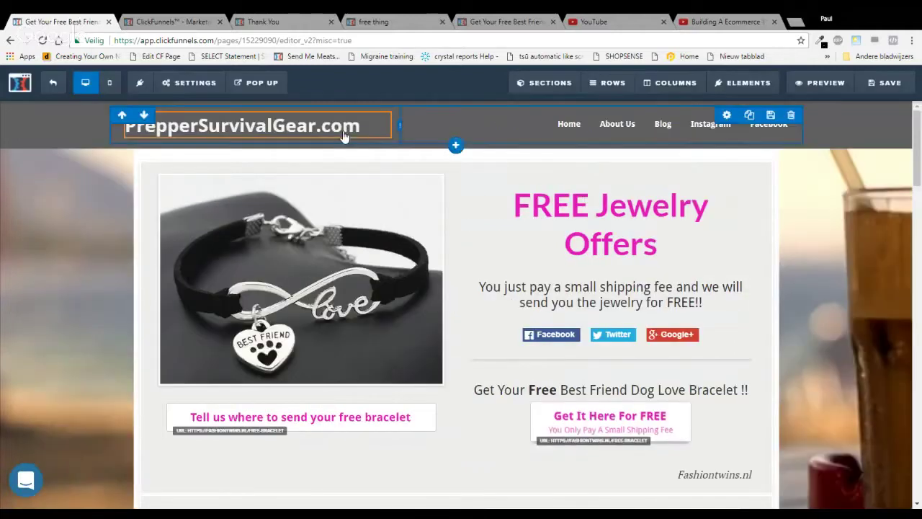
left_click(837, 262)
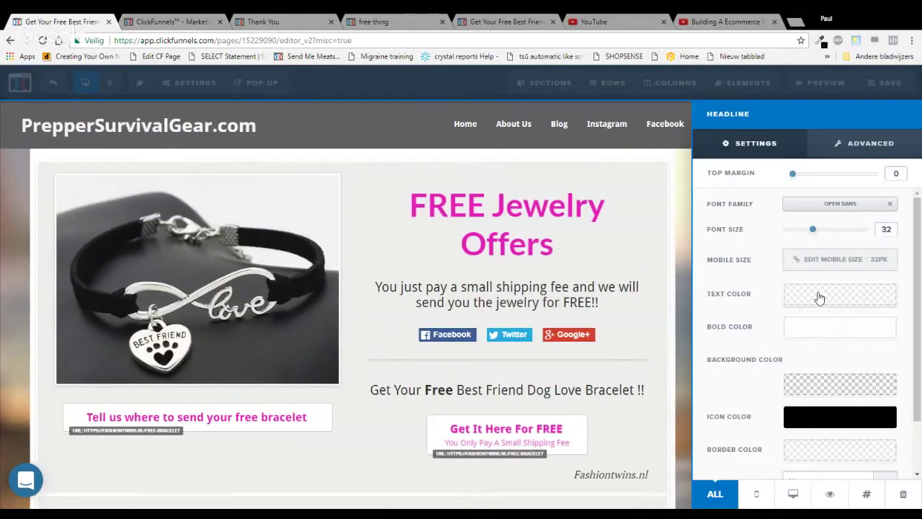
left_click(819, 298)
left_click(771, 277)
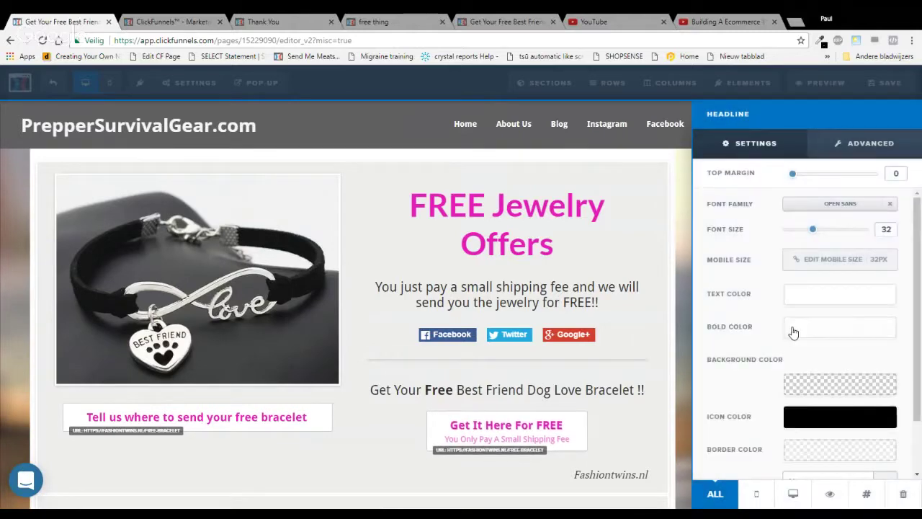
left_click(792, 328)
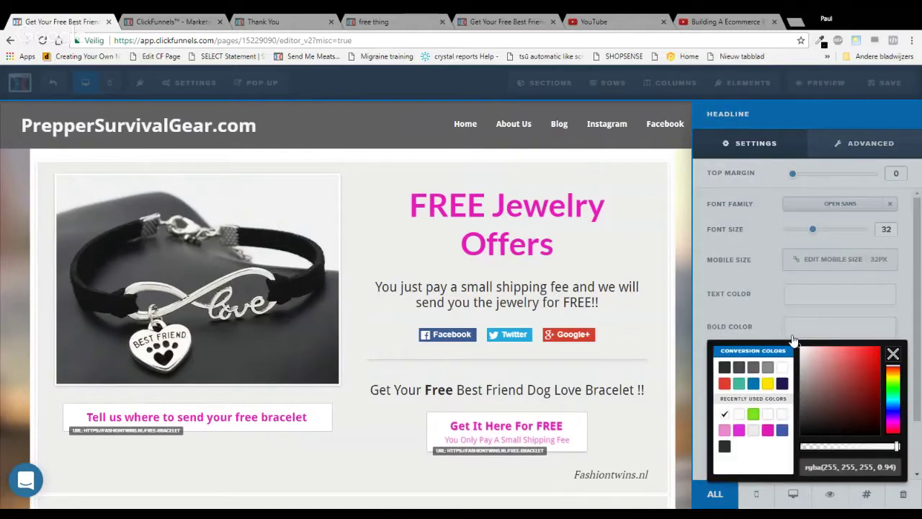
left_click(879, 347)
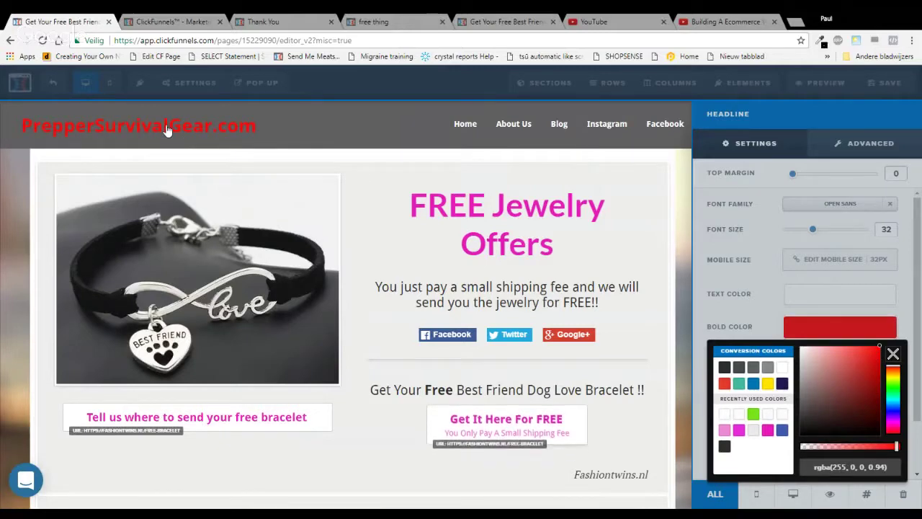
left_click(56, 128)
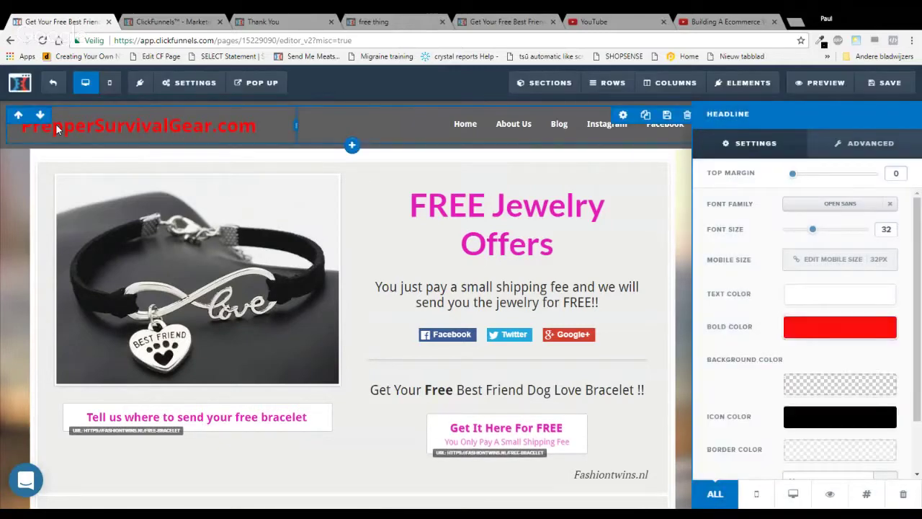
Remove the bold from "repper", "urvival" and "ear" in the header headline, keeping the capitals and ".com" bold
left_click(87, 125)
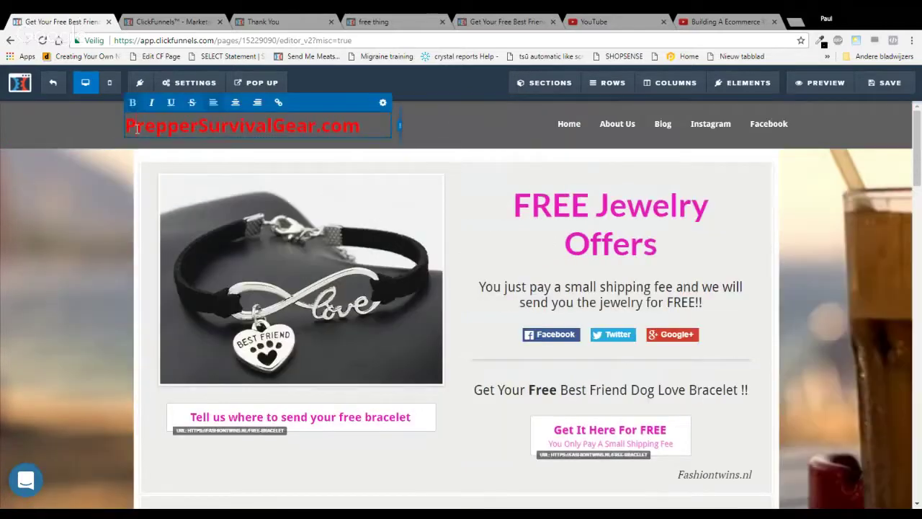
left_click_drag(126, 126, 269, 122)
key("ctrl+b")
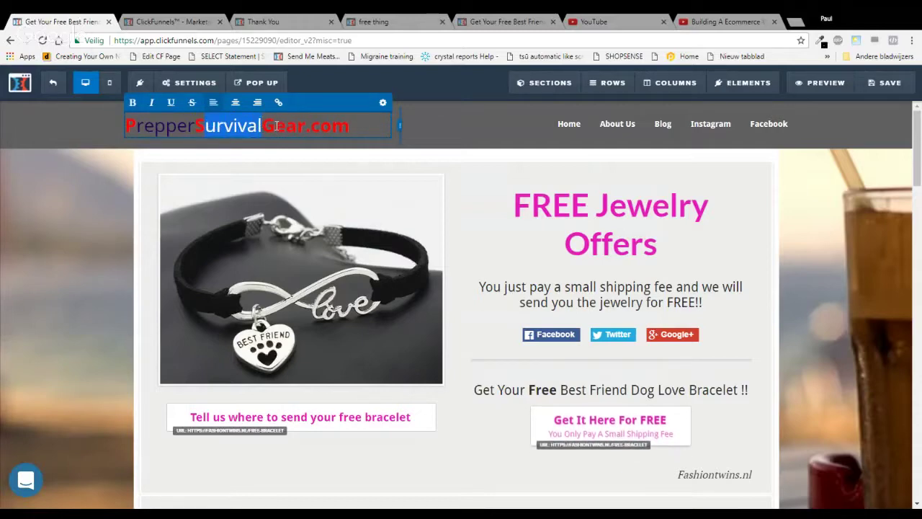
left_click_drag(276, 126, 306, 122)
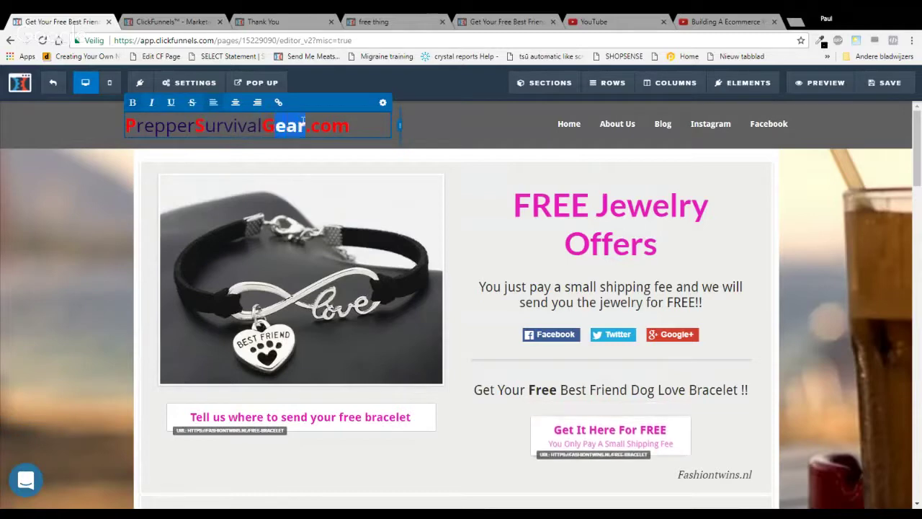
left_click(364, 124)
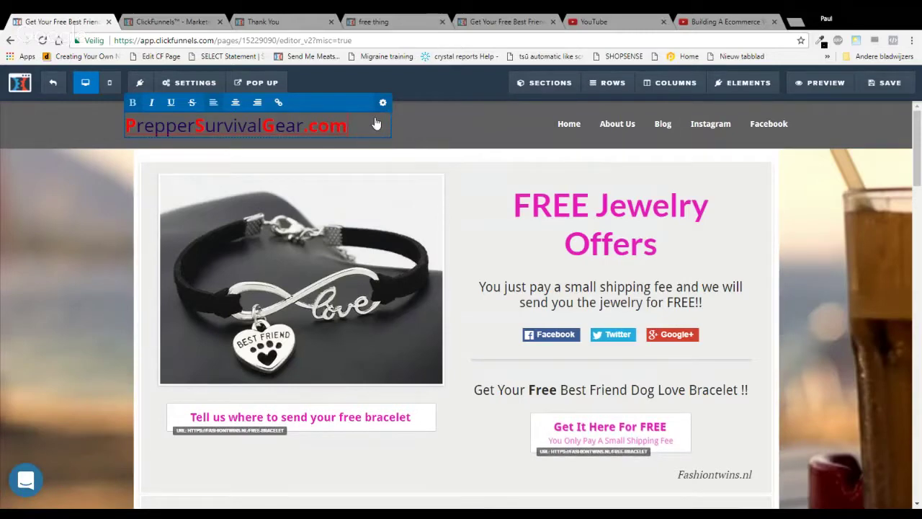
key("Escape")
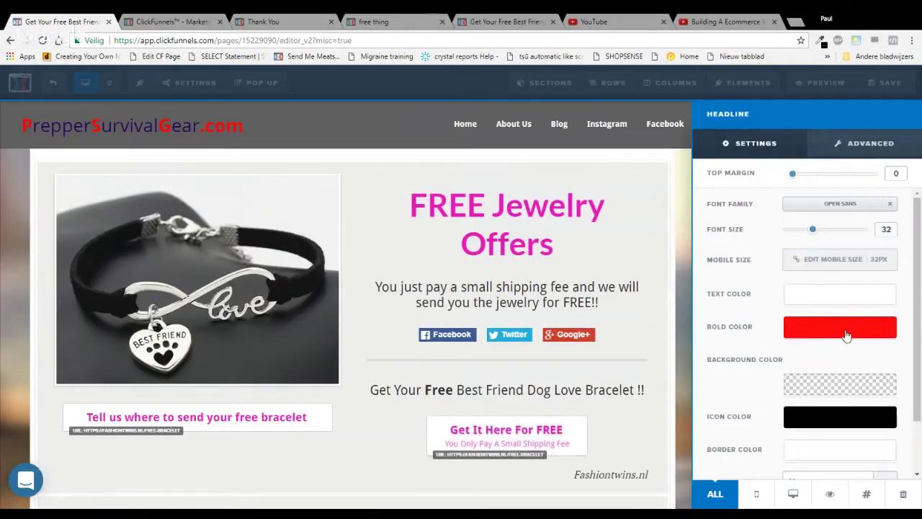
Try a near-black bold color on the header headline, and set it to the recently used green #79e619
left_click(847, 333)
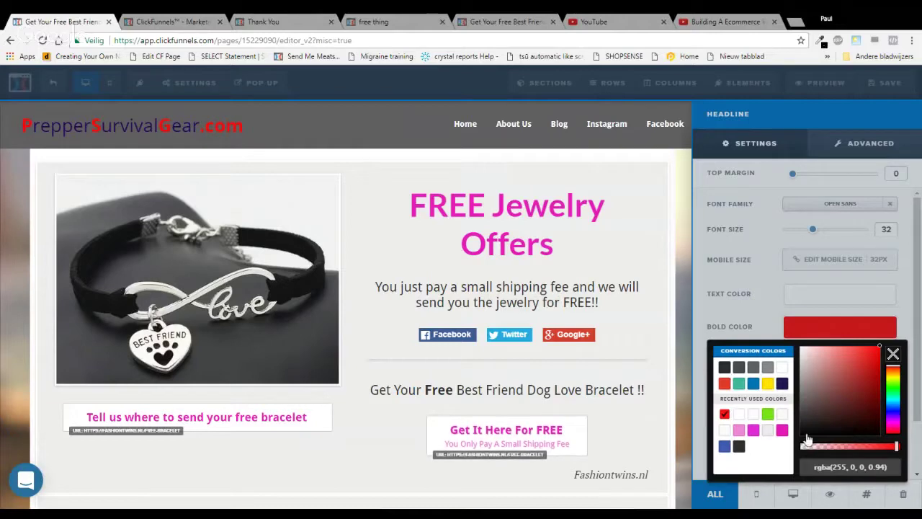
mouse_move(854, 428)
left_mouse_down()
mouse_move(807, 439)
mouse_move(802, 428)
left_mouse_up()
left_click(894, 387)
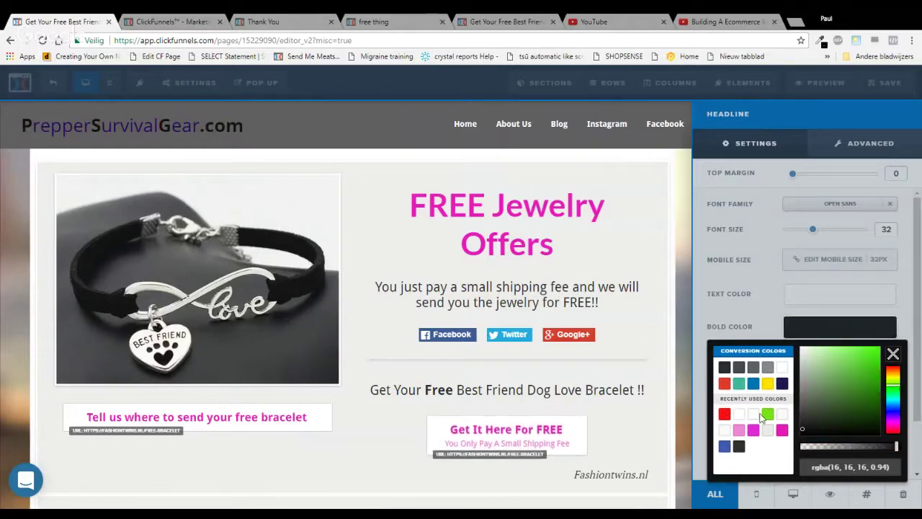
left_click(768, 416)
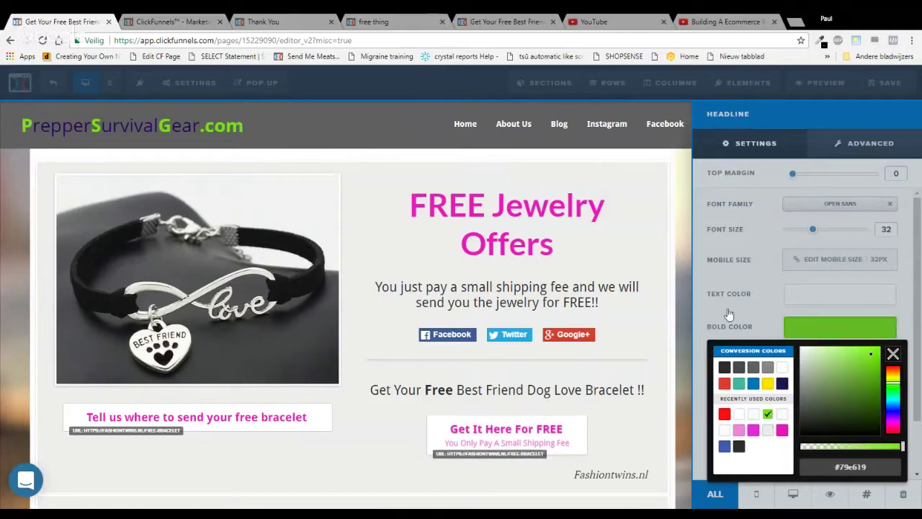
Try gray #888888 as the header headline's text color
left_click(762, 322)
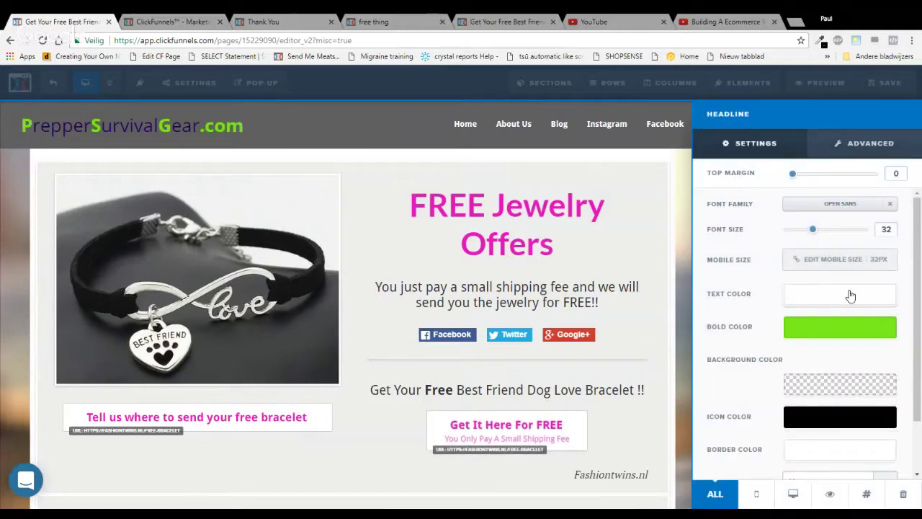
left_click(849, 294)
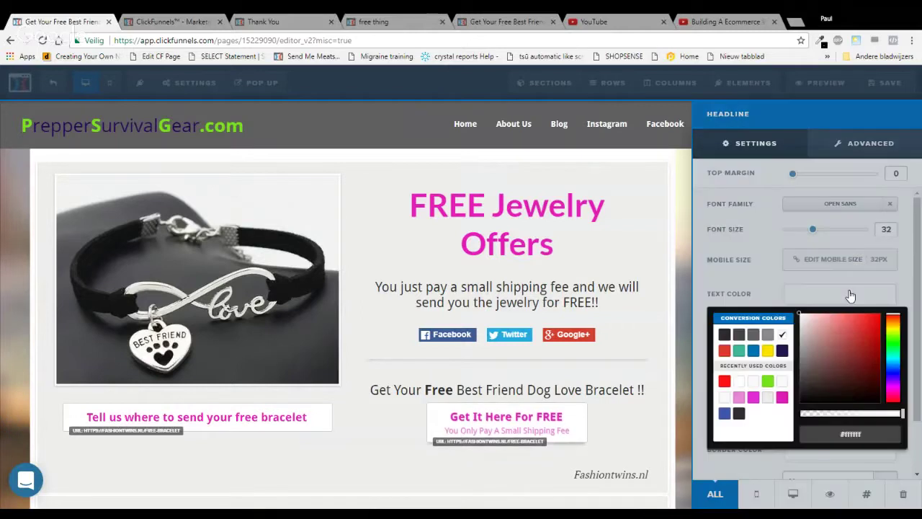
left_click(767, 336)
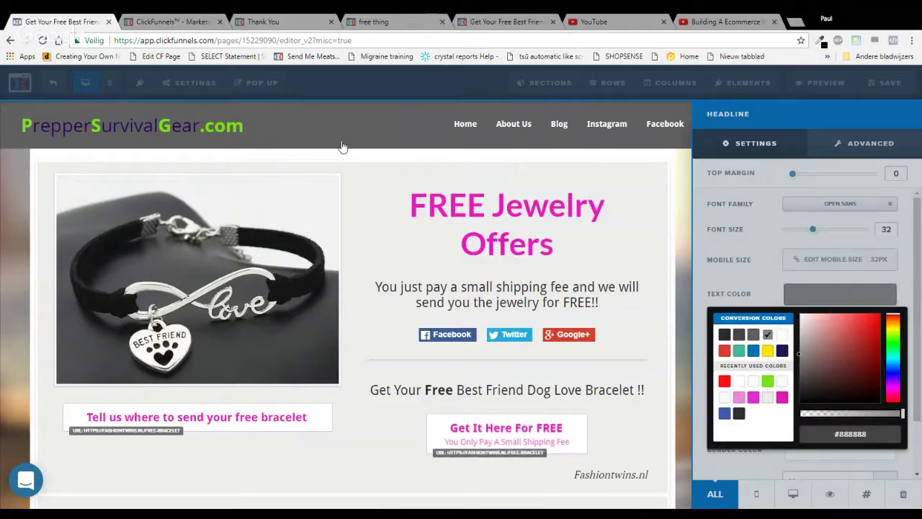
left_click(291, 123)
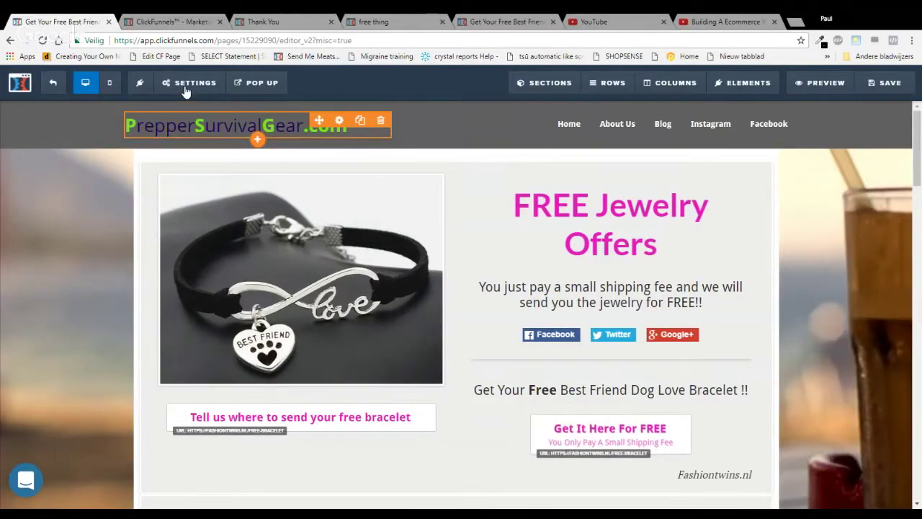
Set the page typography's link color to fully transparent
left_click(186, 87)
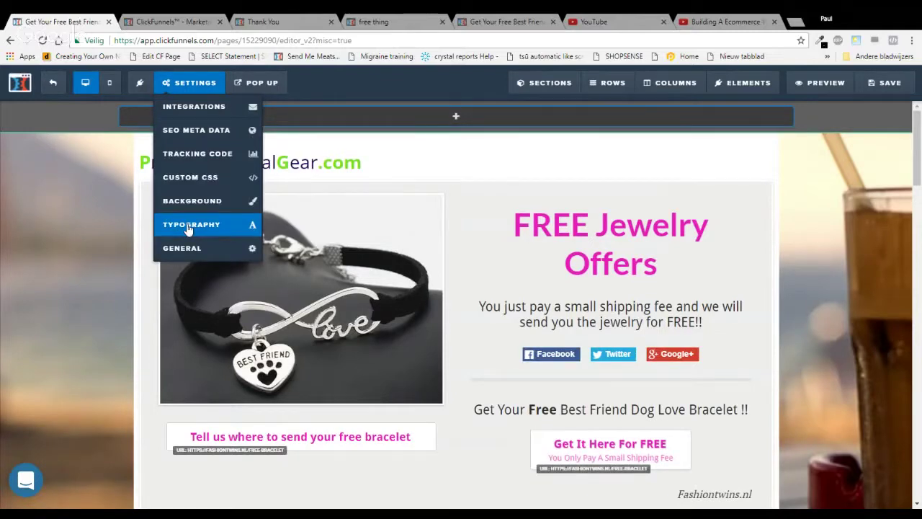
left_click(188, 229)
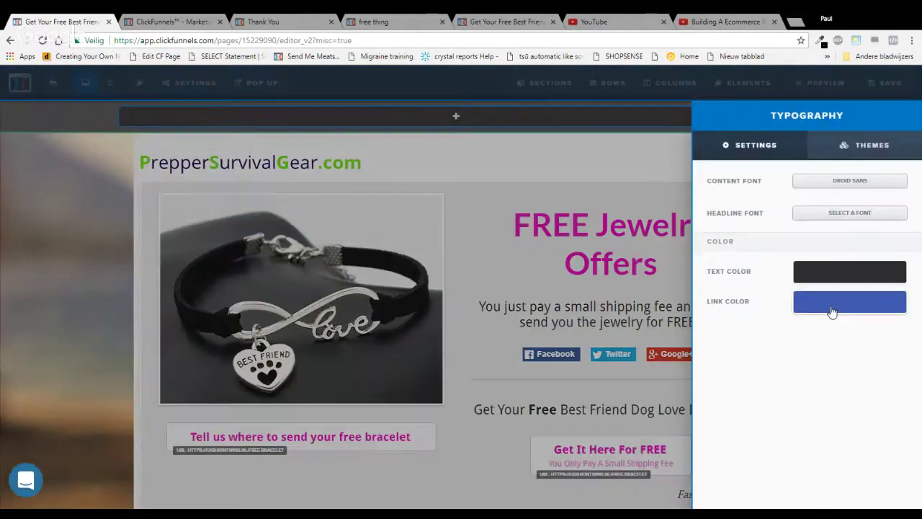
left_click(832, 311)
left_click_drag(819, 427, 806, 424)
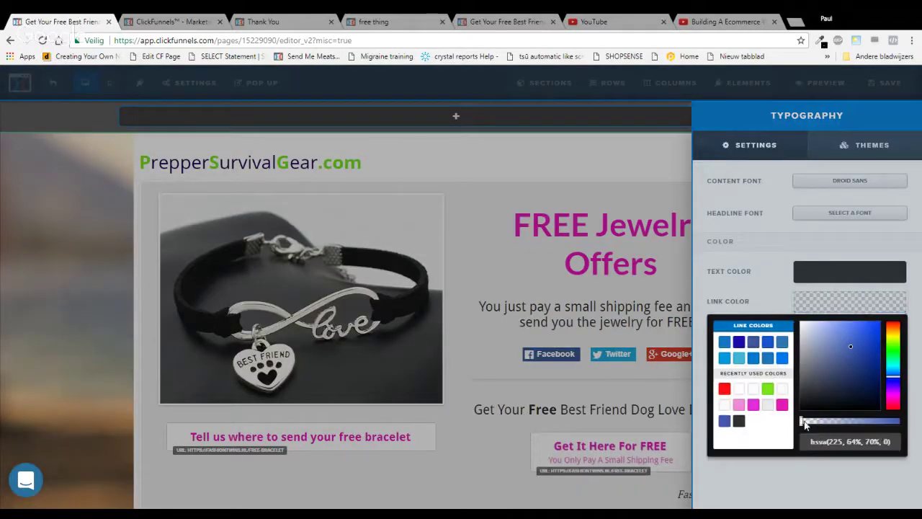
left_click(315, 168)
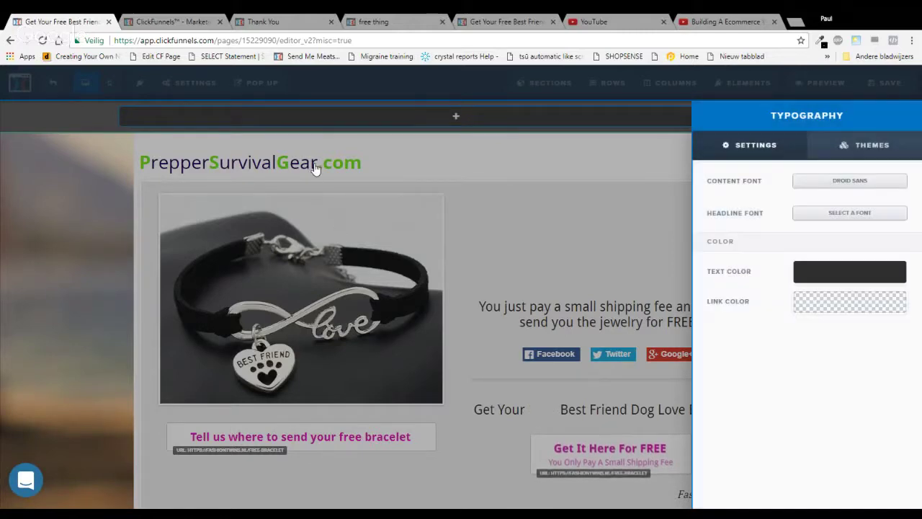
left_click(599, 214)
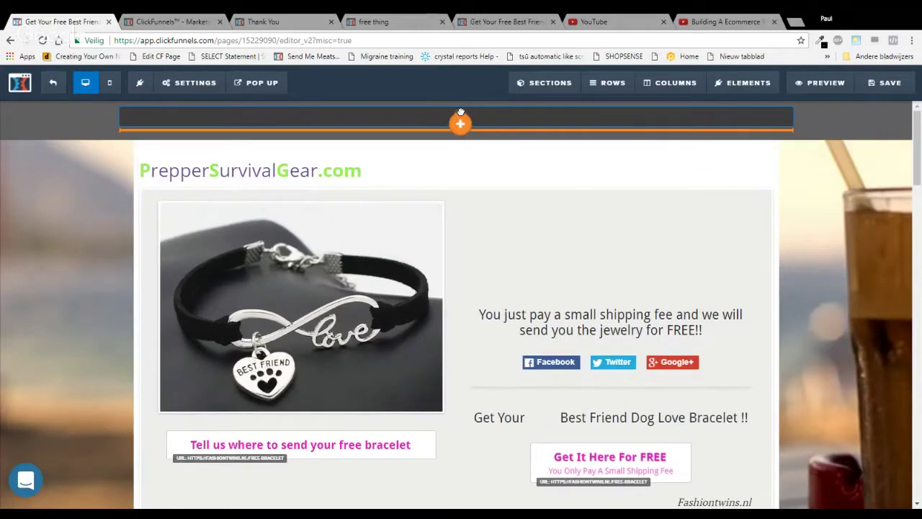
left_click(460, 113)
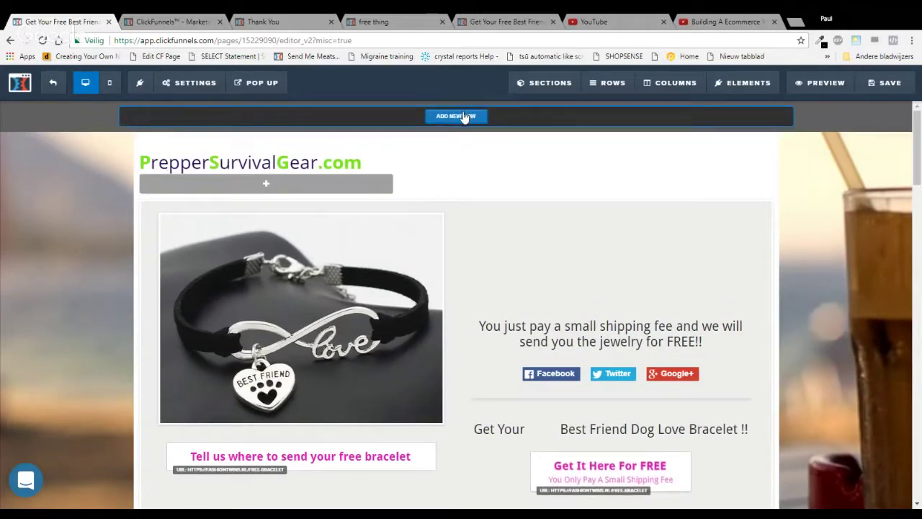
left_click(764, 116)
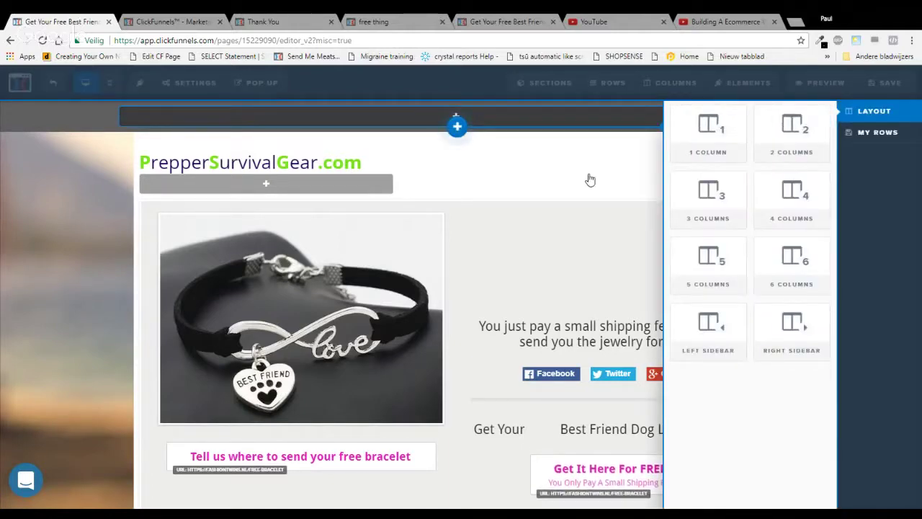
left_click(613, 161)
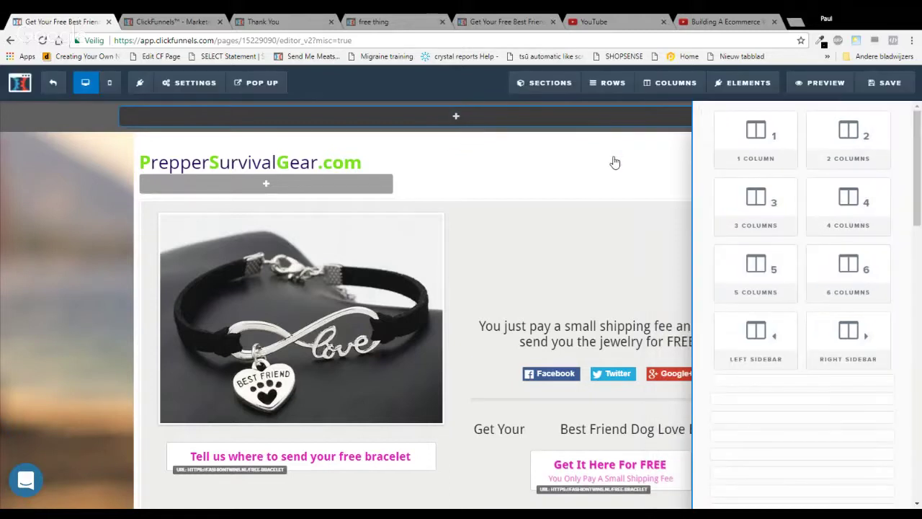
mouse_move(580, 170)
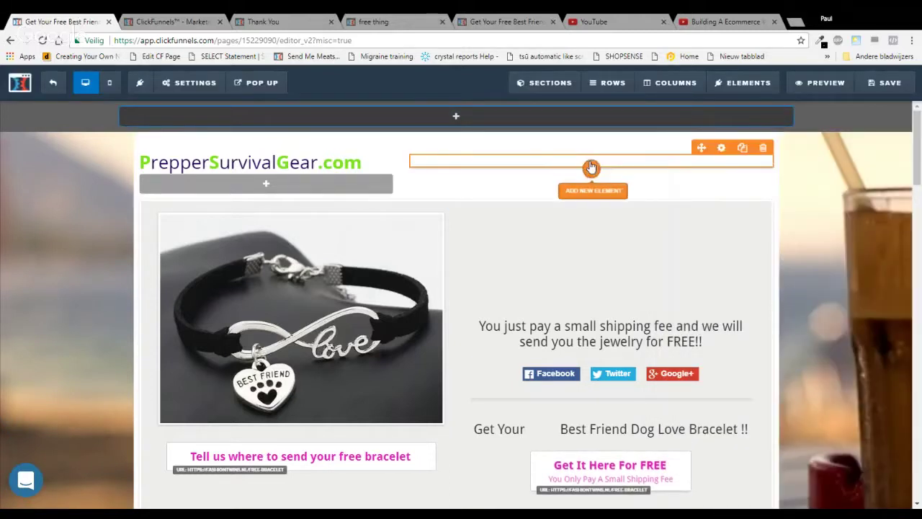
Move the two-column site-name row from the SliderTop section into the empty header section above it
mouse_move(145, 154)
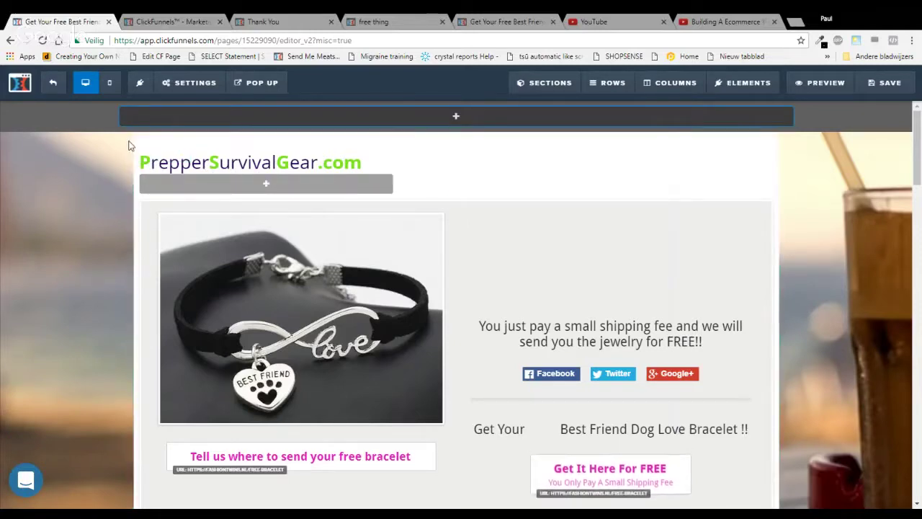
left_click(598, 92)
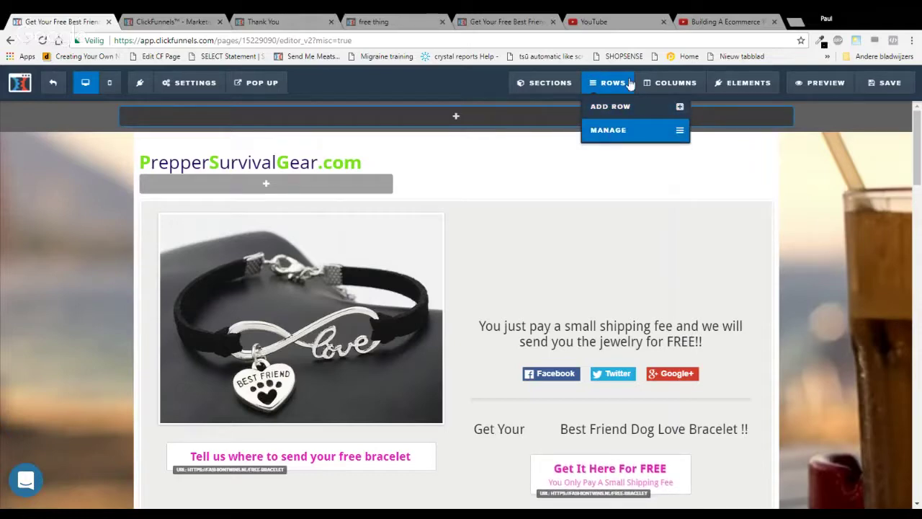
mouse_move(168, 141)
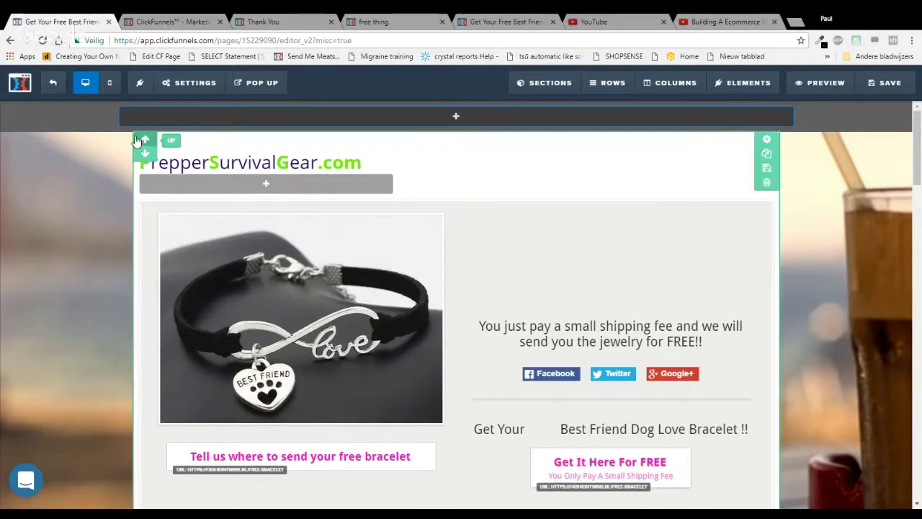
mouse_move(601, 85)
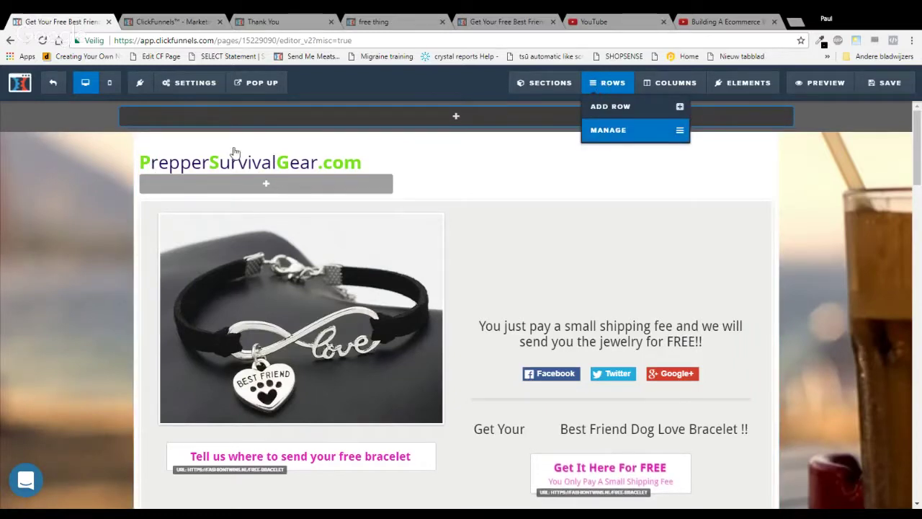
left_click(617, 132)
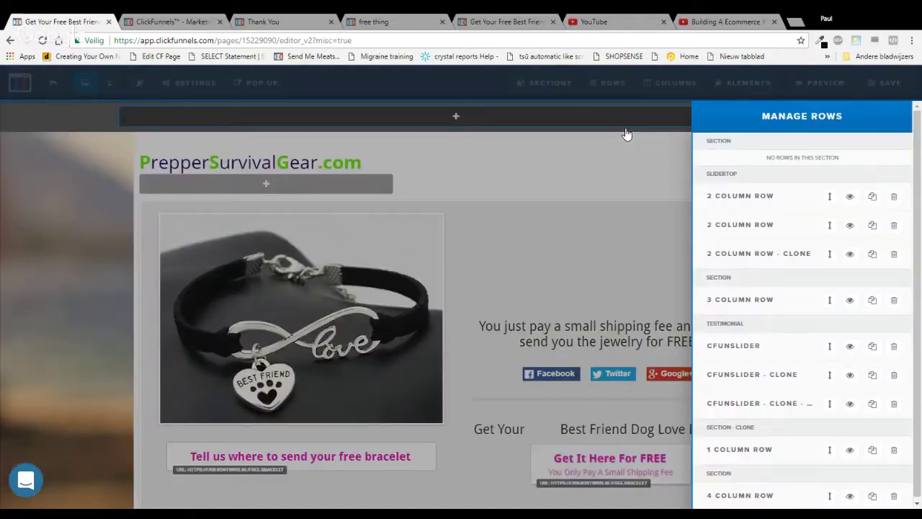
mouse_move(829, 191)
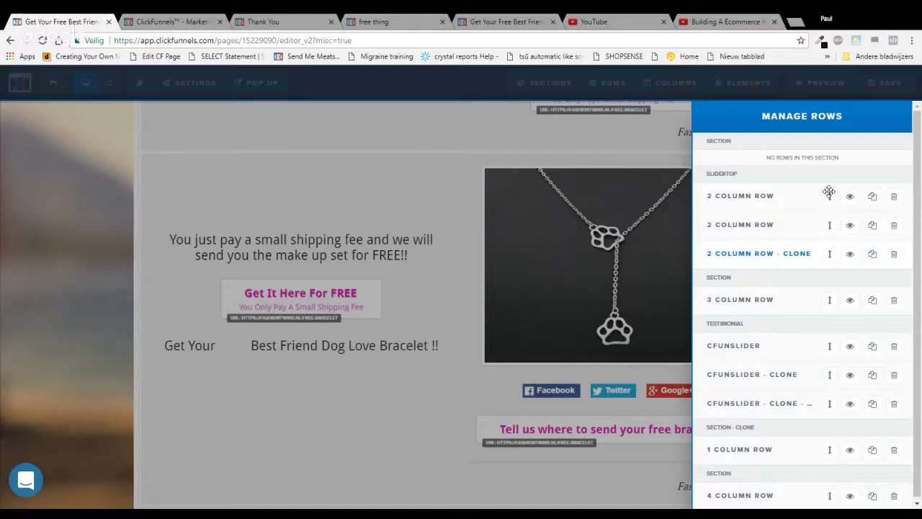
left_click_drag(829, 191, 822, 159)
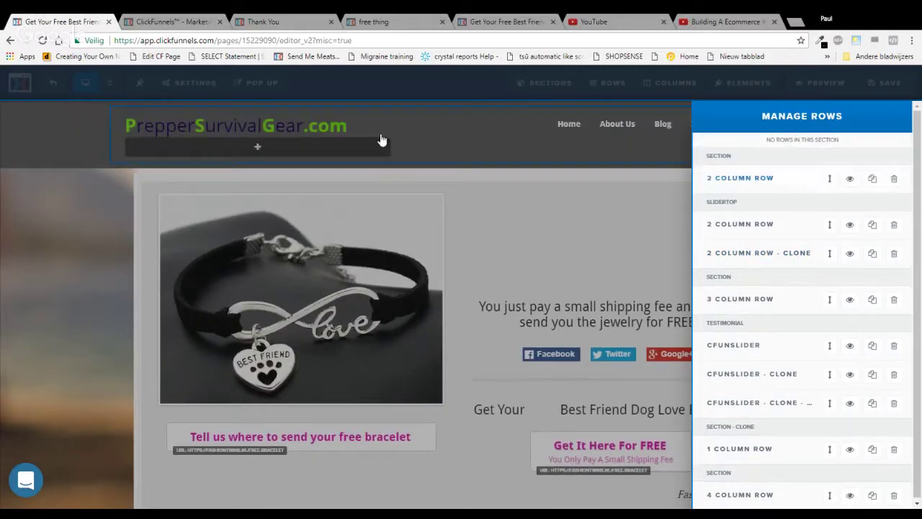
left_click(504, 138)
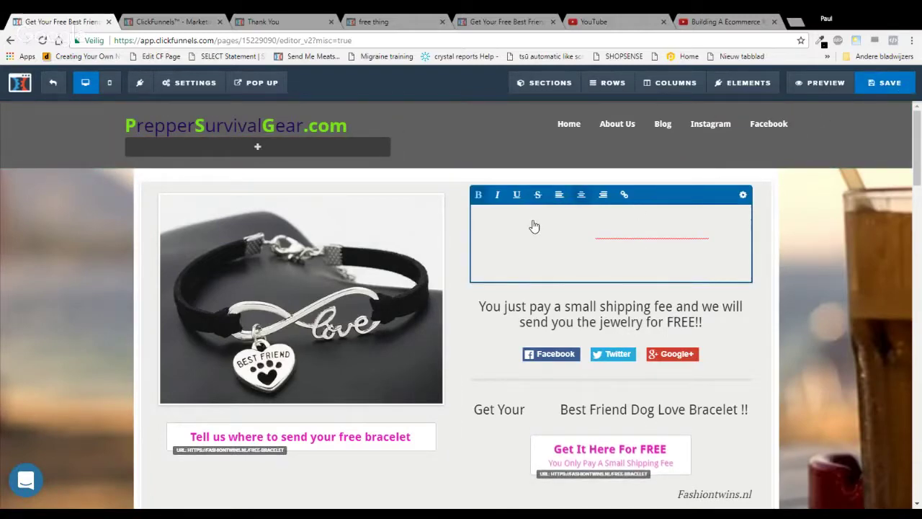
Set the page typography's link color to the dark blue preset rgb(26, 13, 171)
left_click(189, 82)
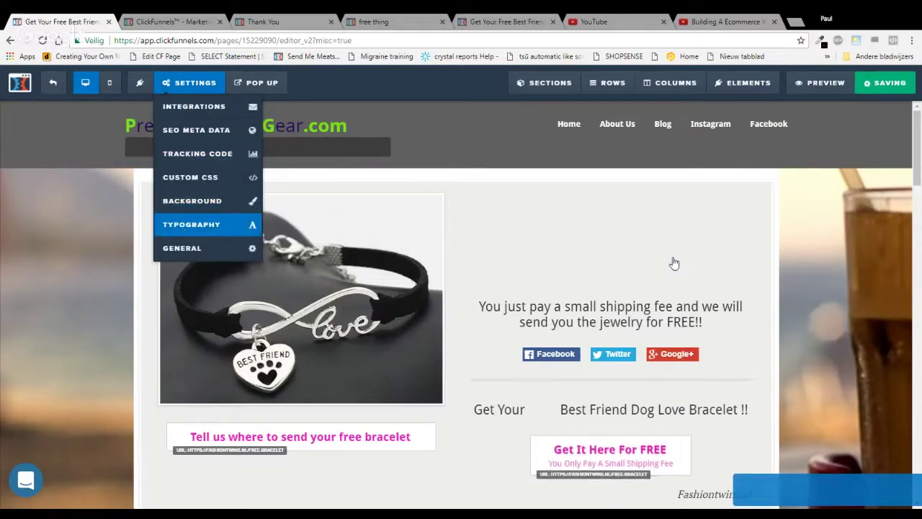
left_click(548, 275)
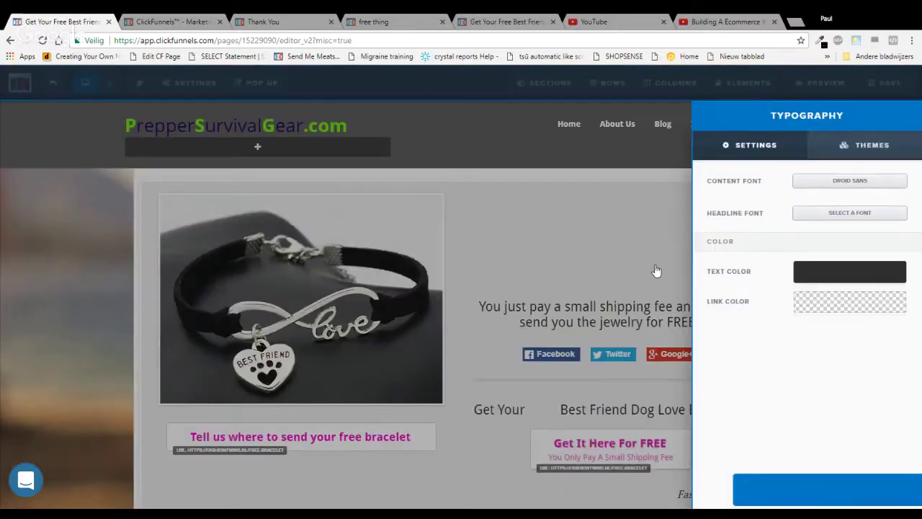
left_click(829, 302)
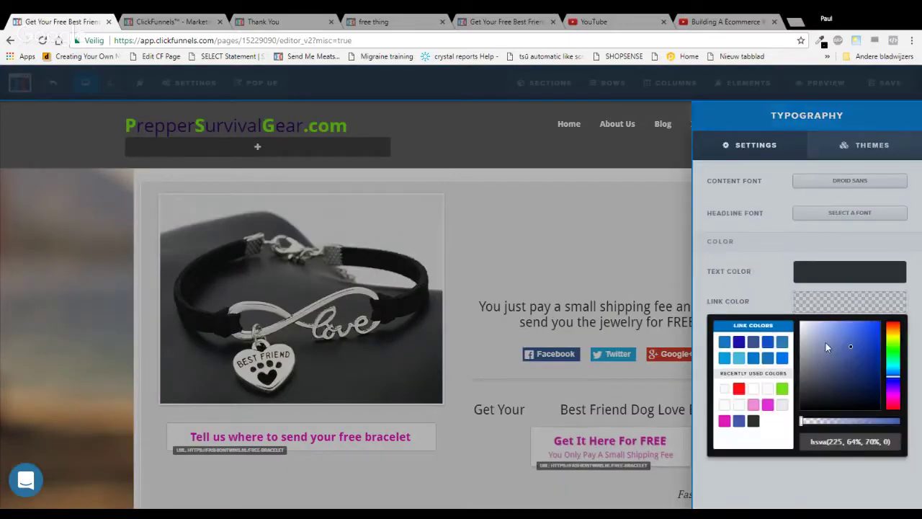
left_click(739, 342)
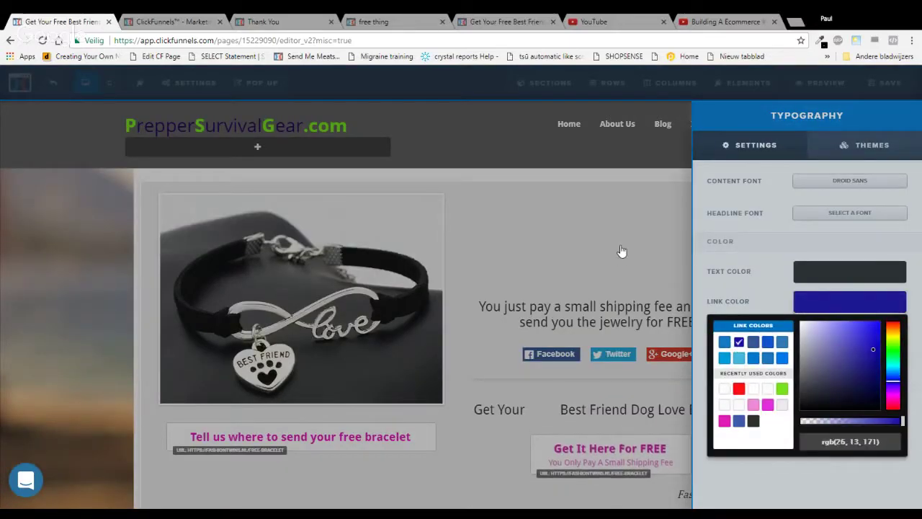
left_click(747, 250)
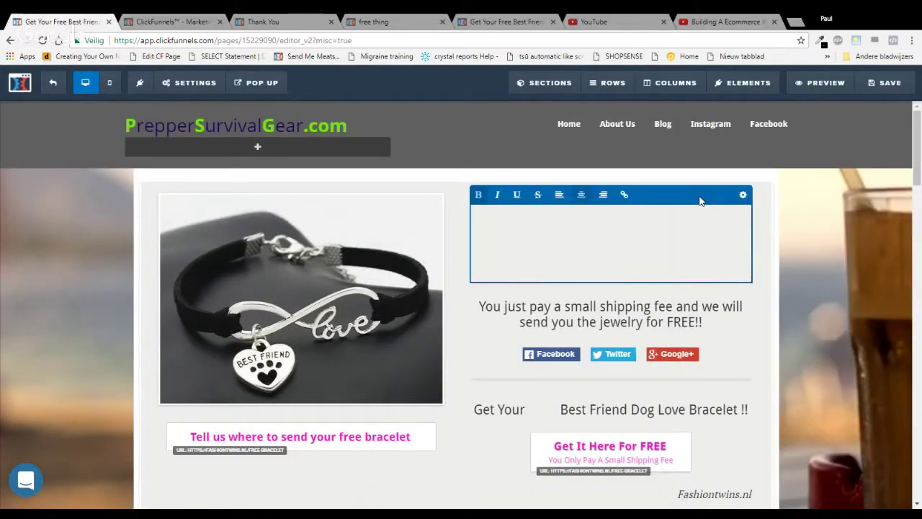
Set the bold color of the "FREE Jewelry Offers" headline to dark gray #474747
left_click(560, 216)
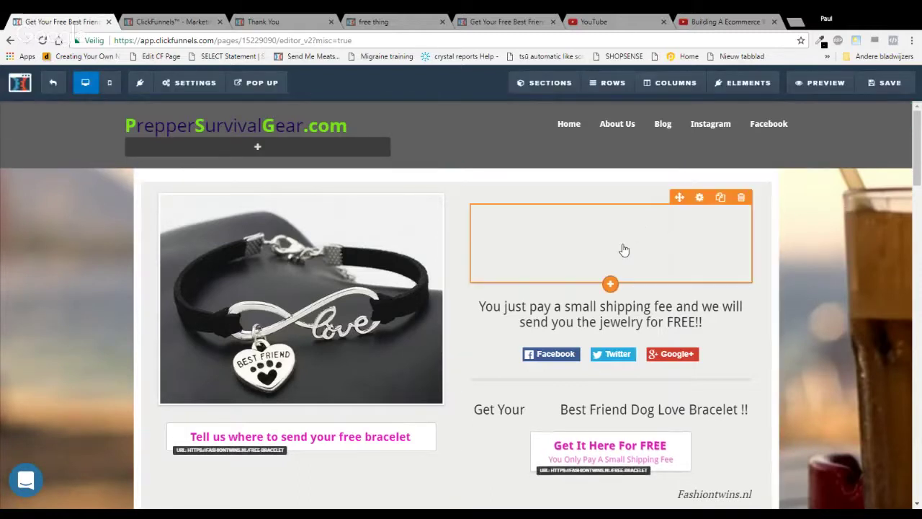
left_click(699, 199)
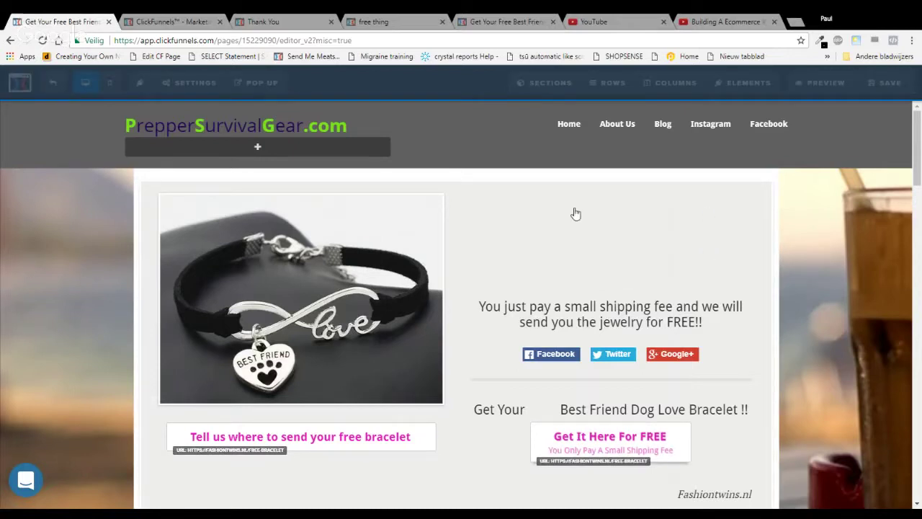
left_click(590, 270)
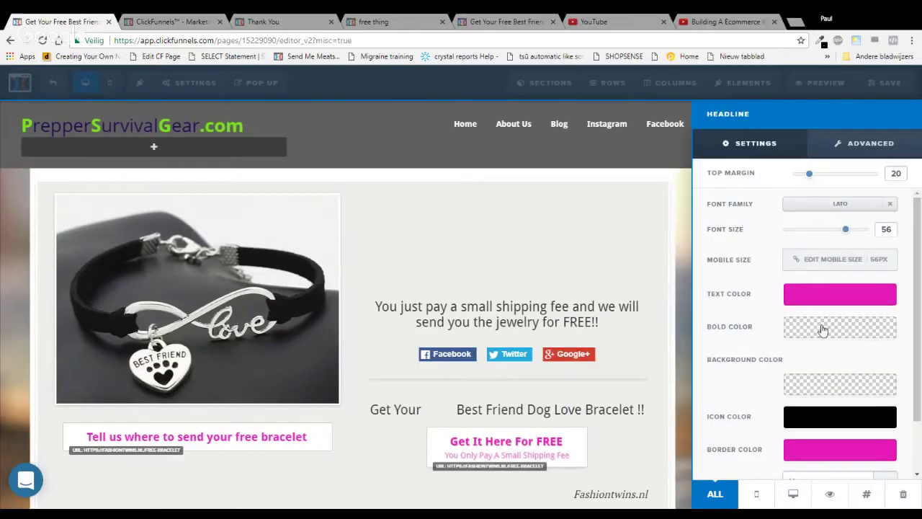
left_click(823, 330)
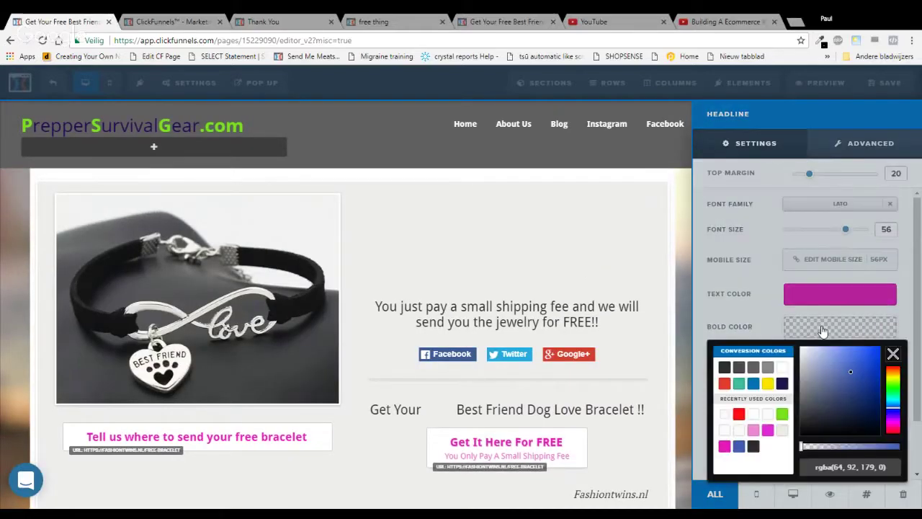
left_click(739, 367)
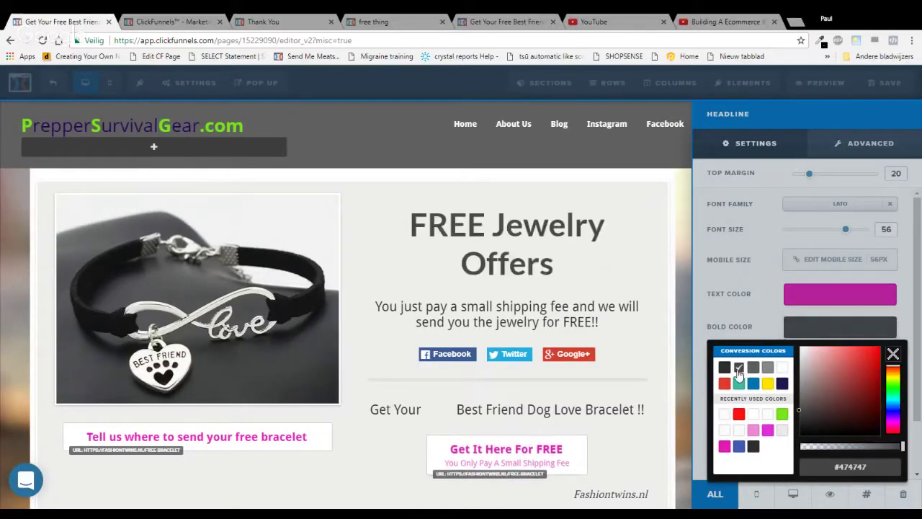
left_click(397, 198)
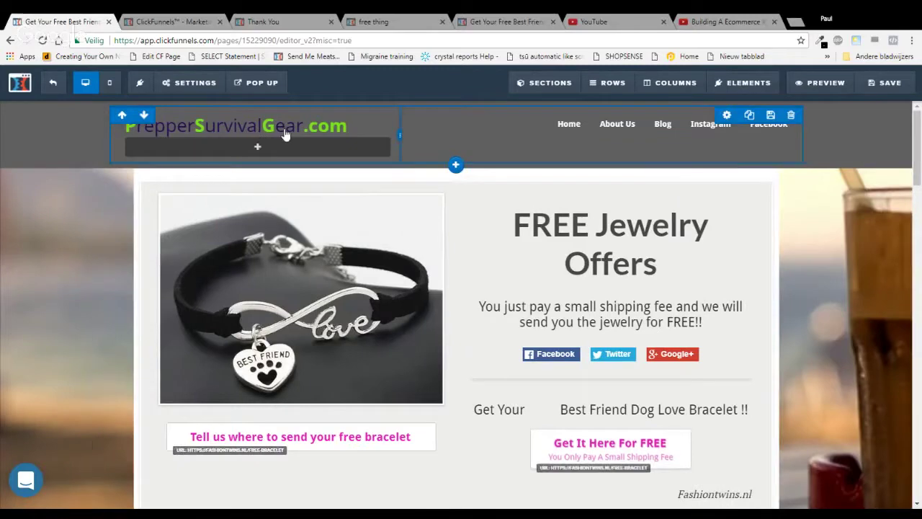
Delete the PrepperSurvivalGear.com headline from the header and add an image element in its place
left_click(380, 121)
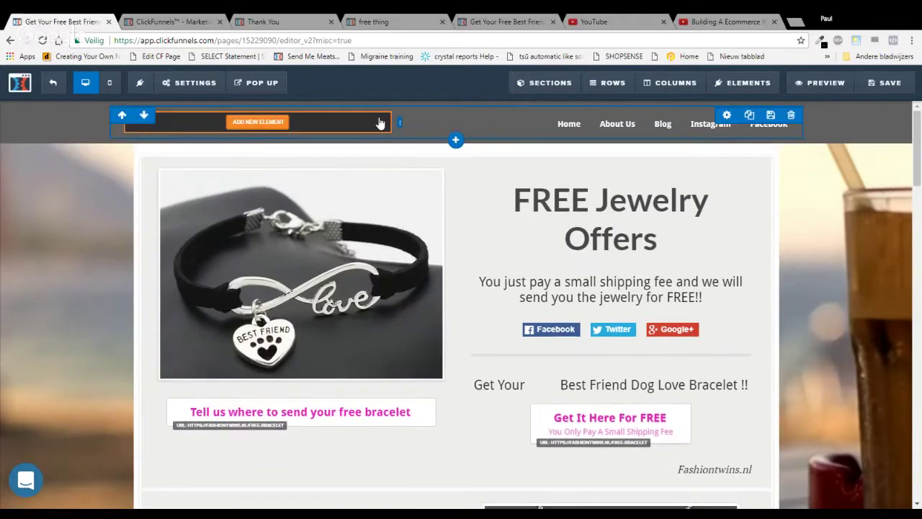
left_click(260, 122)
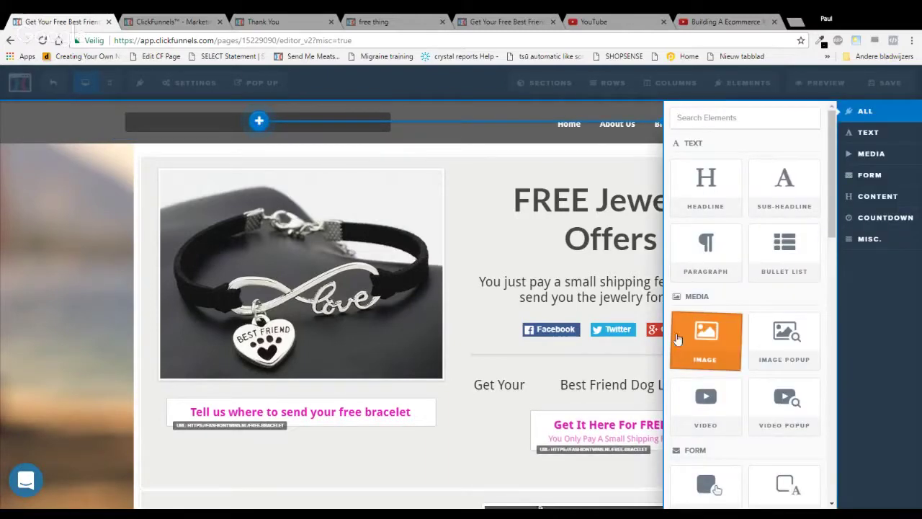
left_click(642, 208)
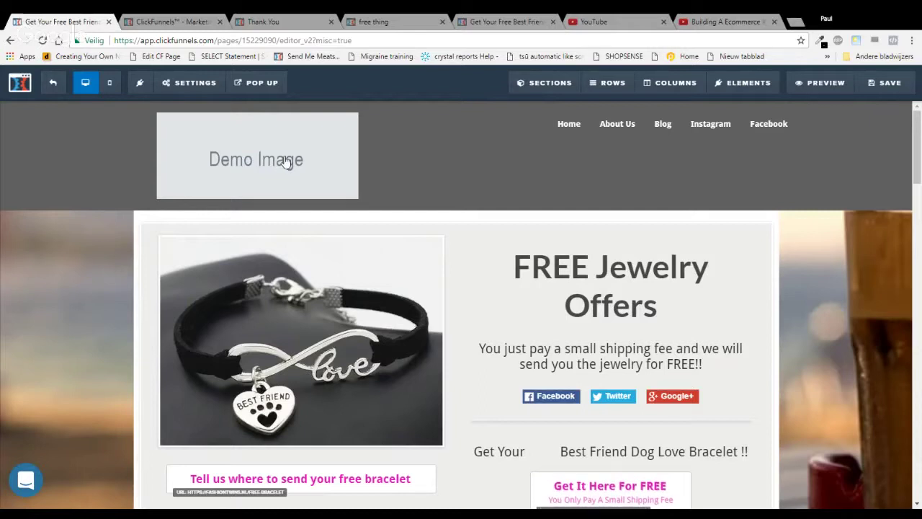
Check the settings of the placeholder image in the header
mouse_move(287, 161)
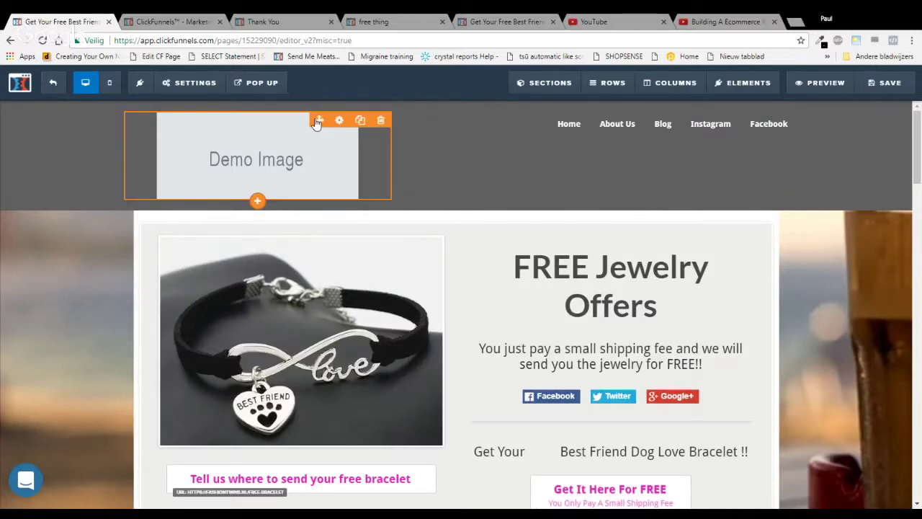
left_click(339, 121)
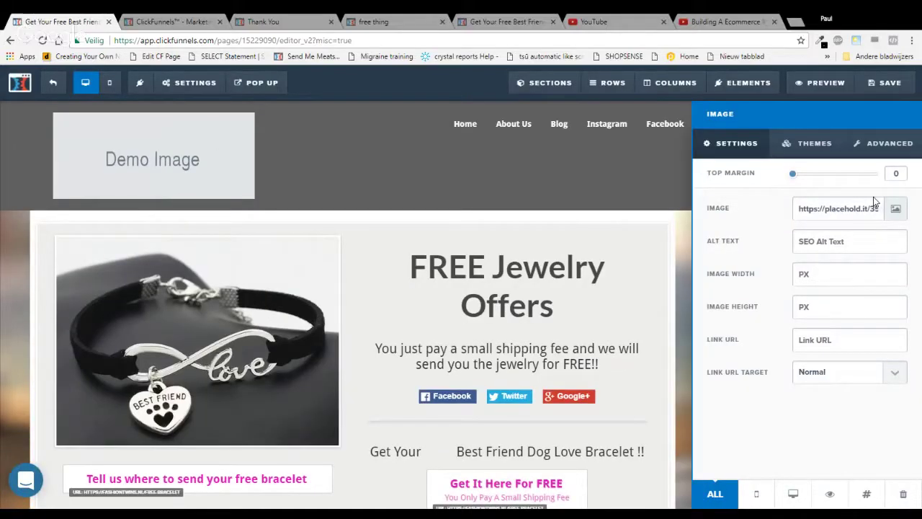
left_click(362, 168)
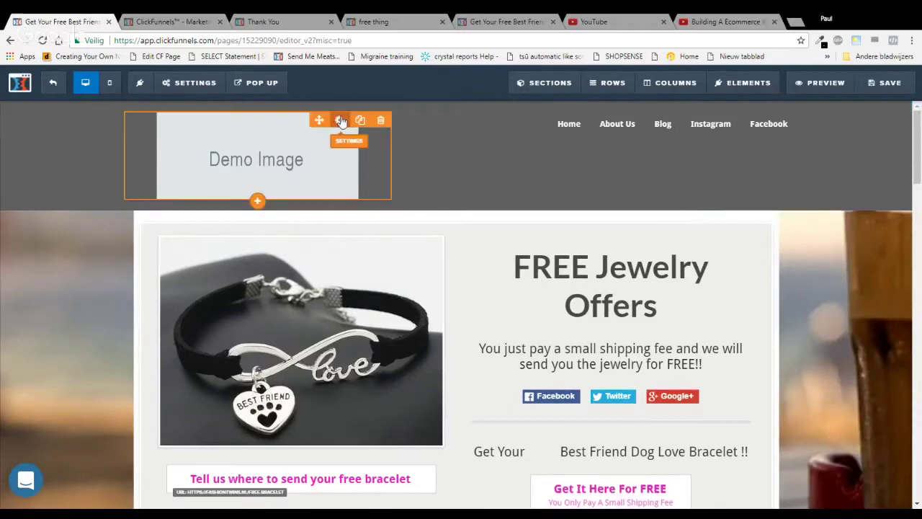
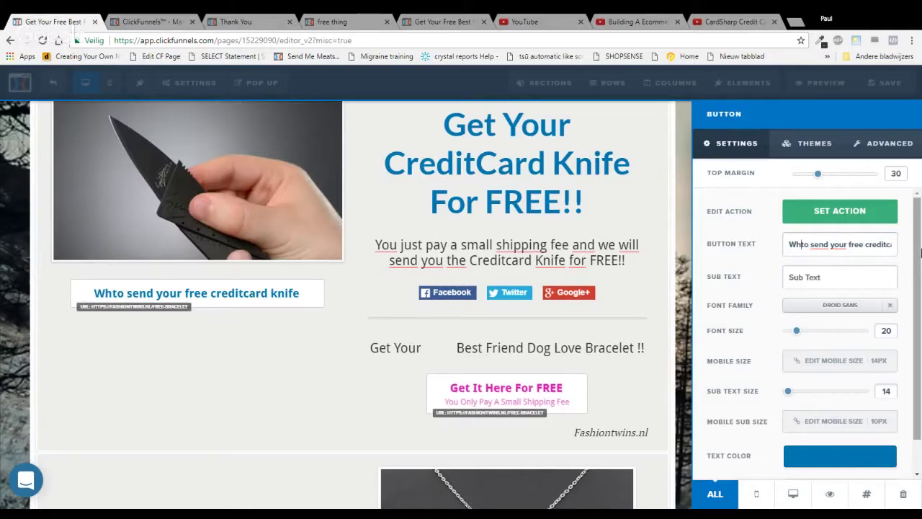
Reword the button below the knife photo to "Where should we ship your FREE creditcard knife"
type("ere should ")
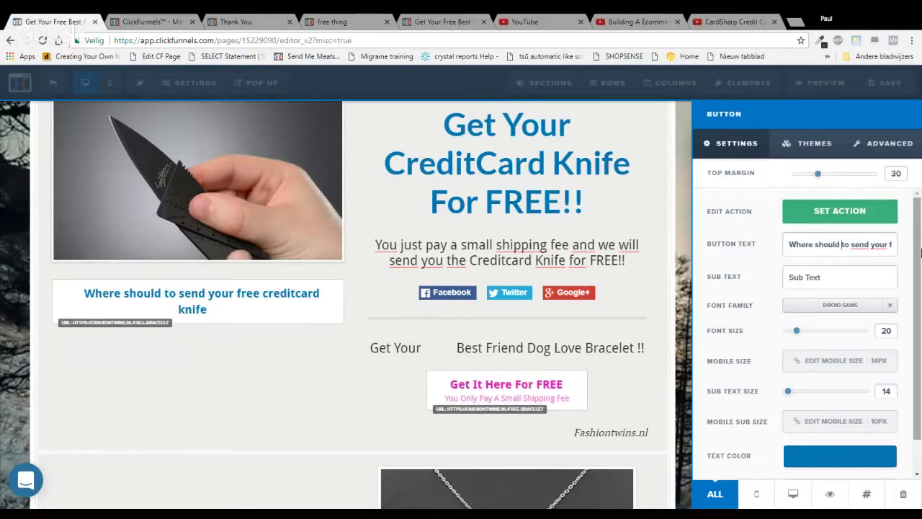
type("we ship your")
key("ctrl+shift+Right")
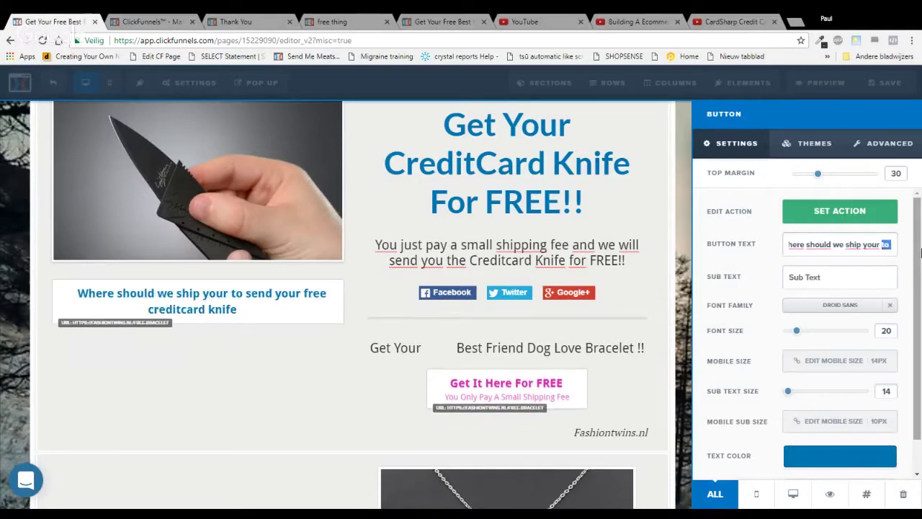
key("ctrl+shift+Right")
key("ctrl+shift+Right")
key("ctrl+shift+Right")
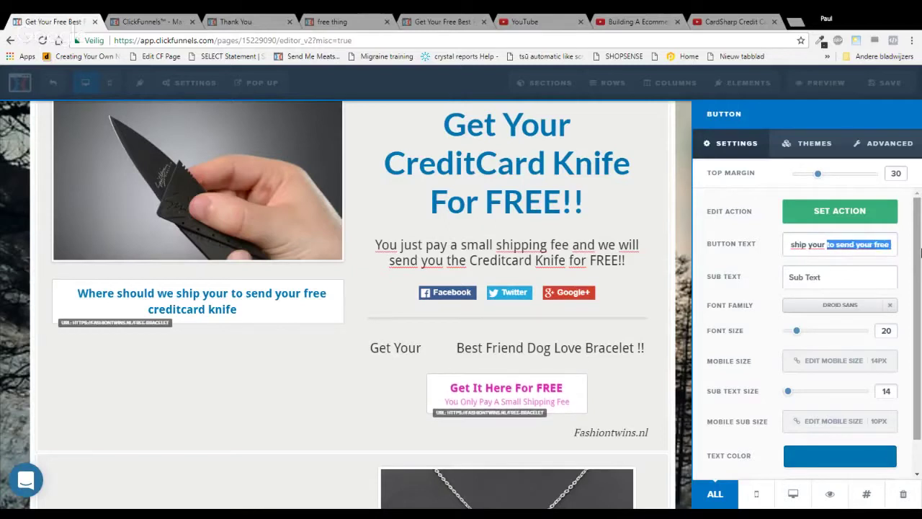
key("BackSpace")
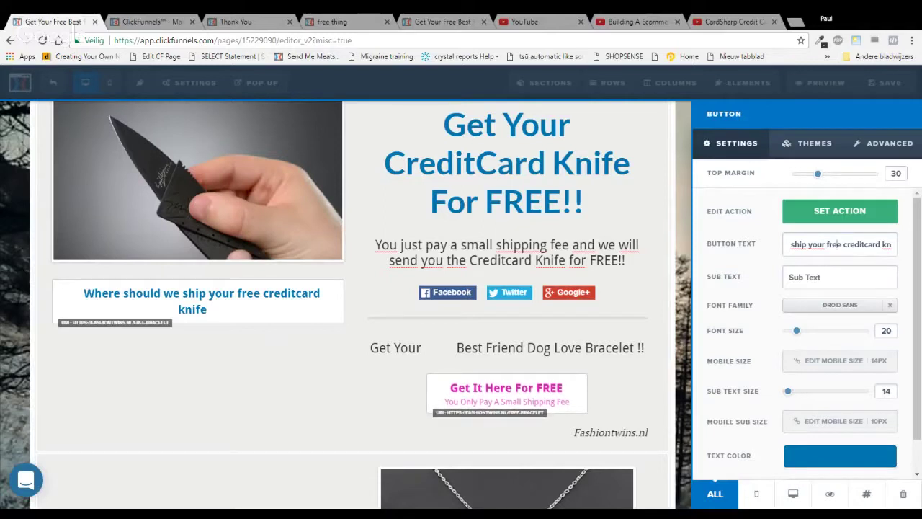
key("BackSpace")
key("BackSpace")
key("BackSpace")
key("Delete")
type("FREE")
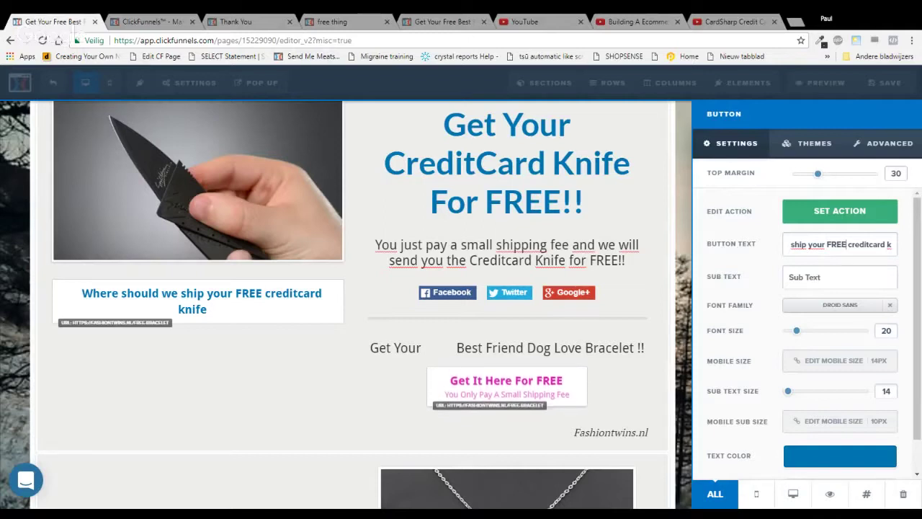
Give the button below the knife photo the sub text "I only pay a small shipping fee"
key("Tab")
type("I onlyu")
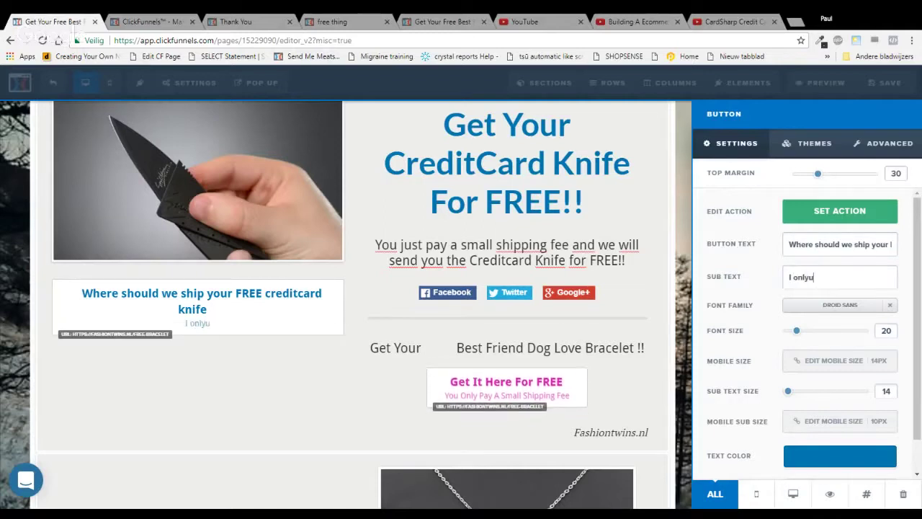
key("BackSpace")
type("pay")
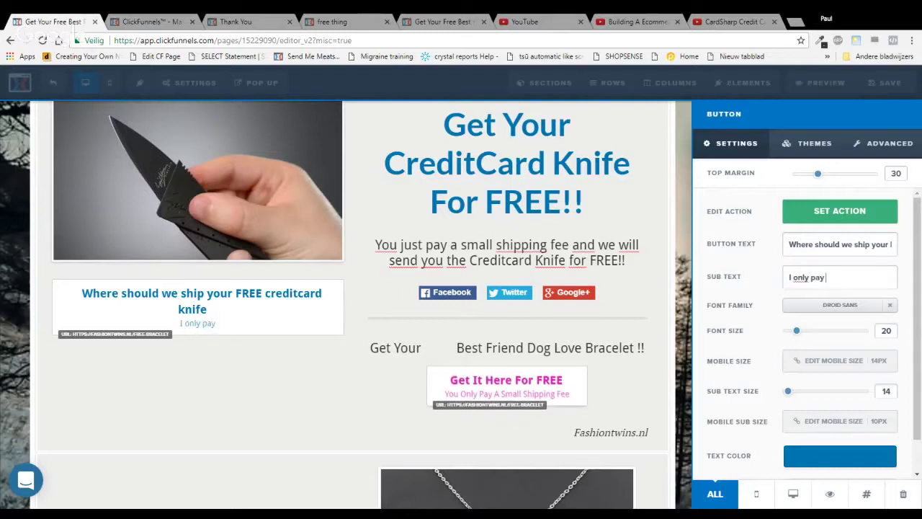
type(" a small ")
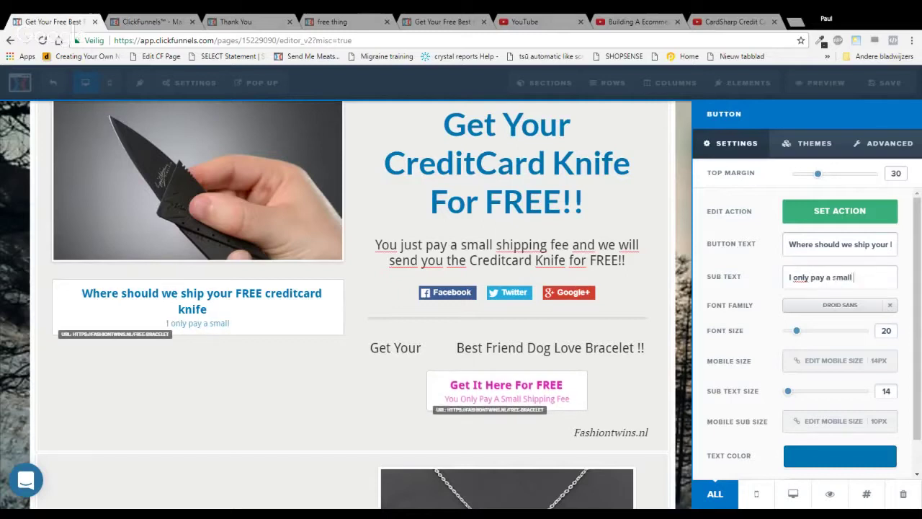
type("sum")
key("BackSpace")
key("BackSpace")
key("BackSpace")
key("BackSpace")
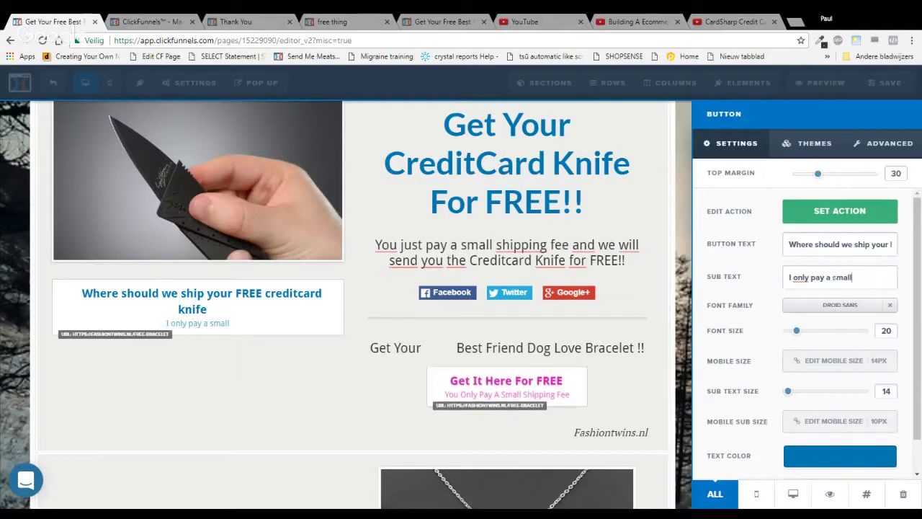
type("part")
key("BackSpace")
key("BackSpace")
key("BackSpace")
key("BackSpace")
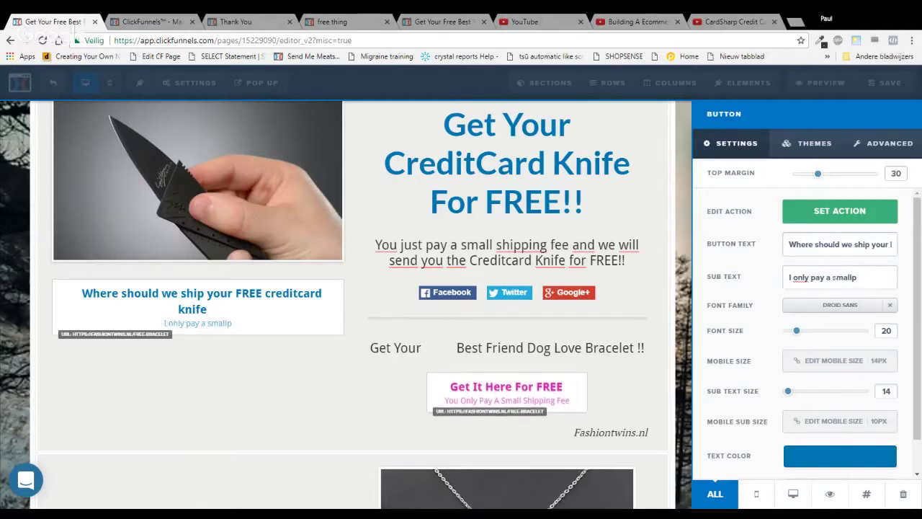
type("fee")
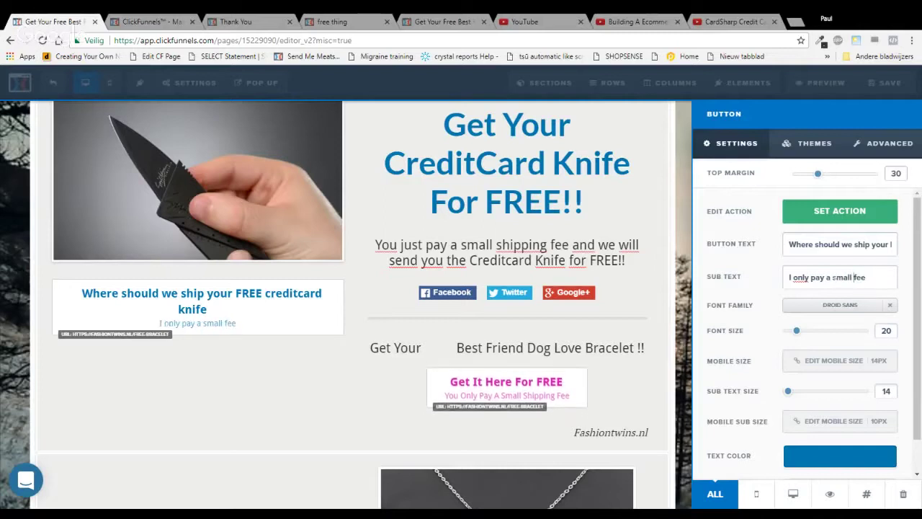
left_click(855, 277)
type("shipping")
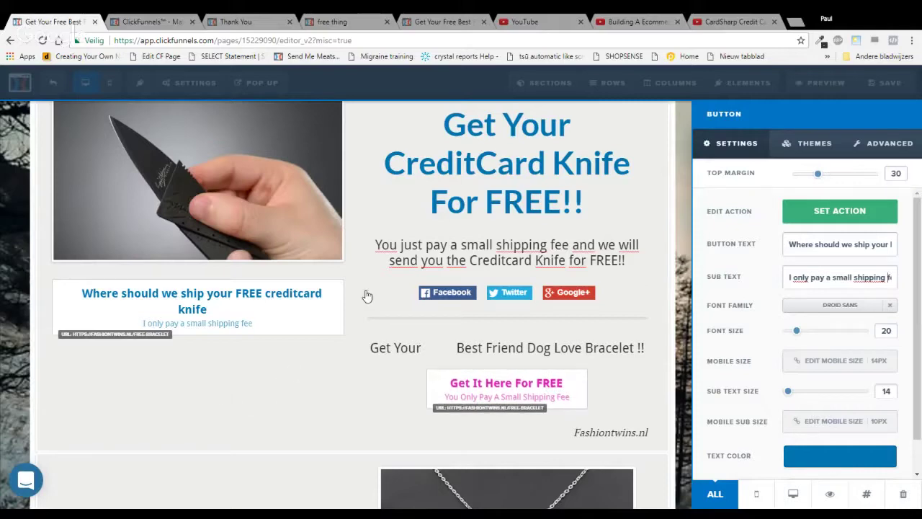
left_click(528, 293)
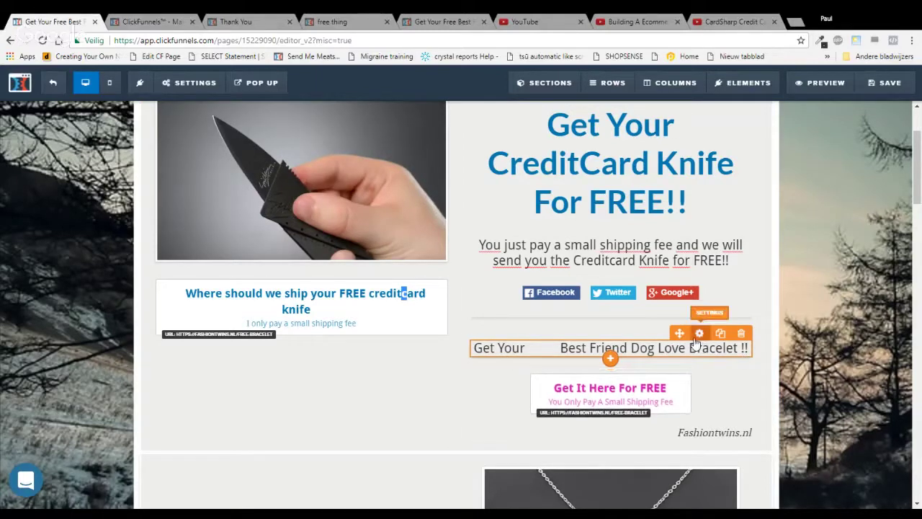
Delete the "Get Your Best Friend Dog Love Bracelet !!" text from the knife offer row
scroll(697, 342, "down", 1)
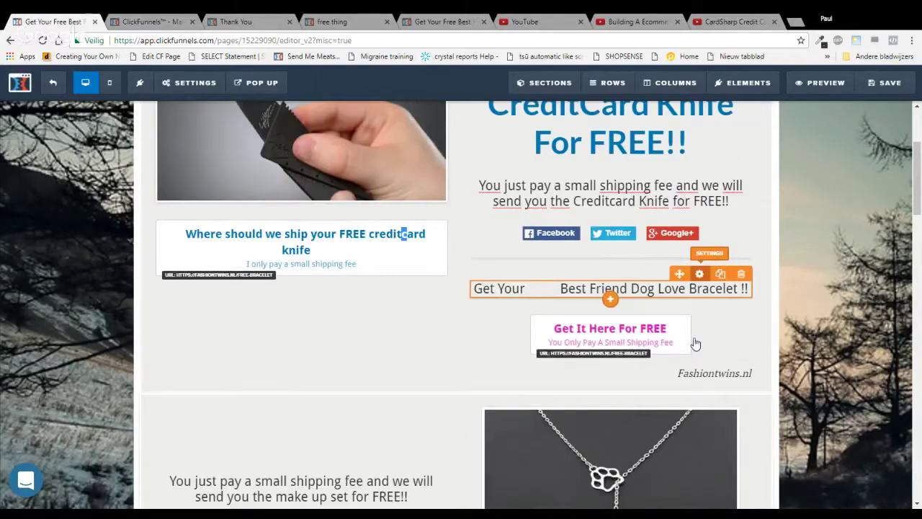
scroll(606, 257, "up", 1)
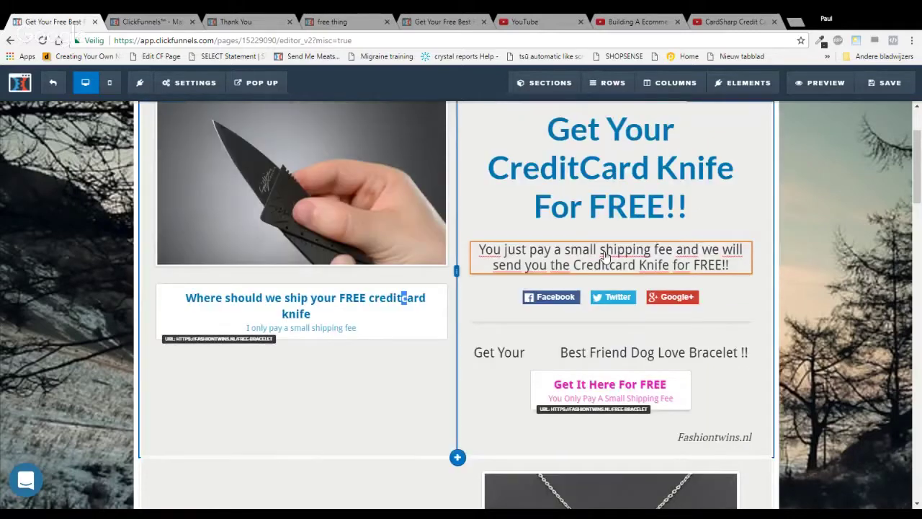
scroll(606, 257, "up", 1)
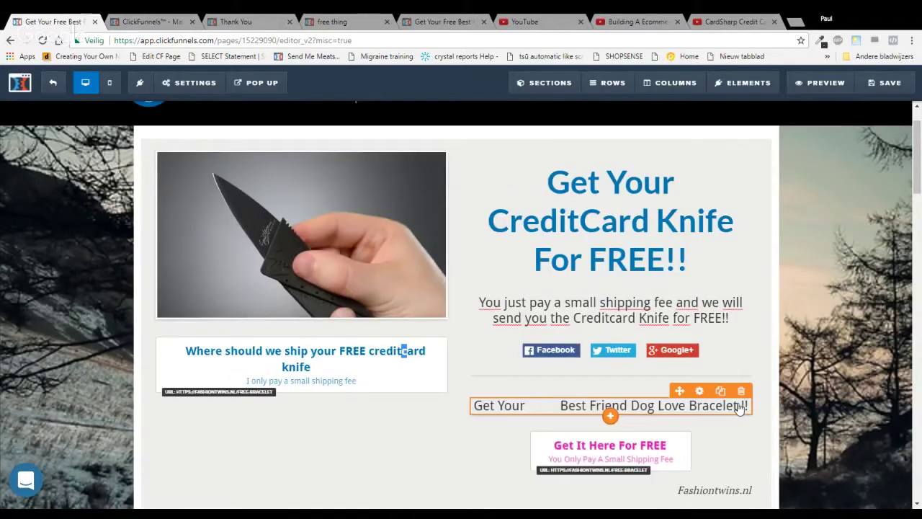
left_click(742, 391)
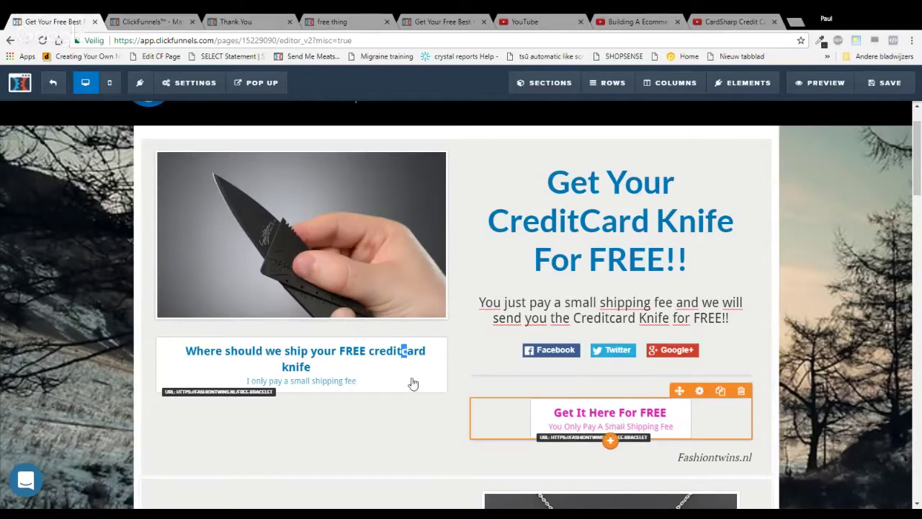
Examine the layout and remaining content of the knife offer row and the necklace row below it
mouse_move(376, 326)
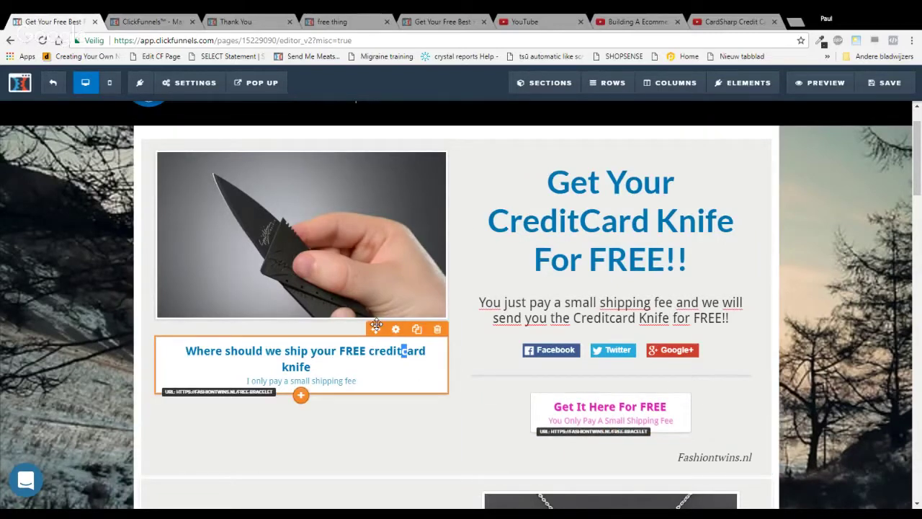
scroll(376, 325, "down", 1)
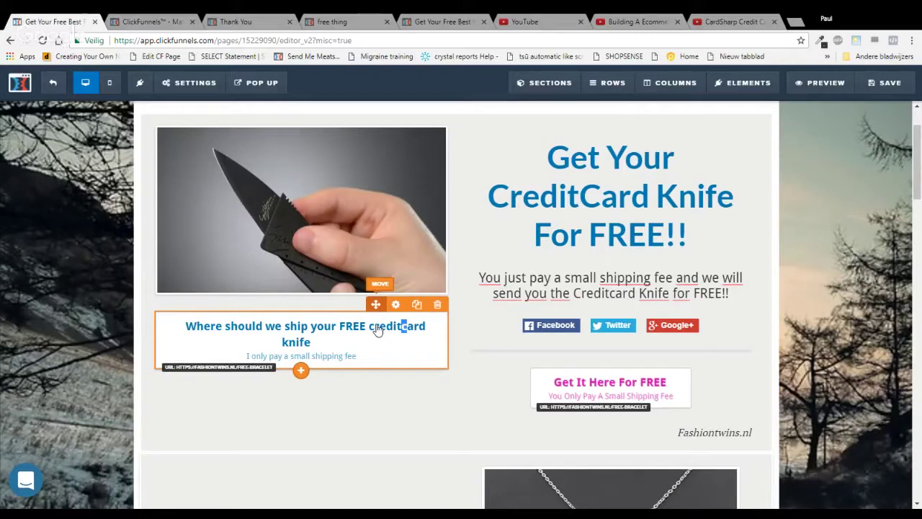
scroll(378, 327, "down", 1)
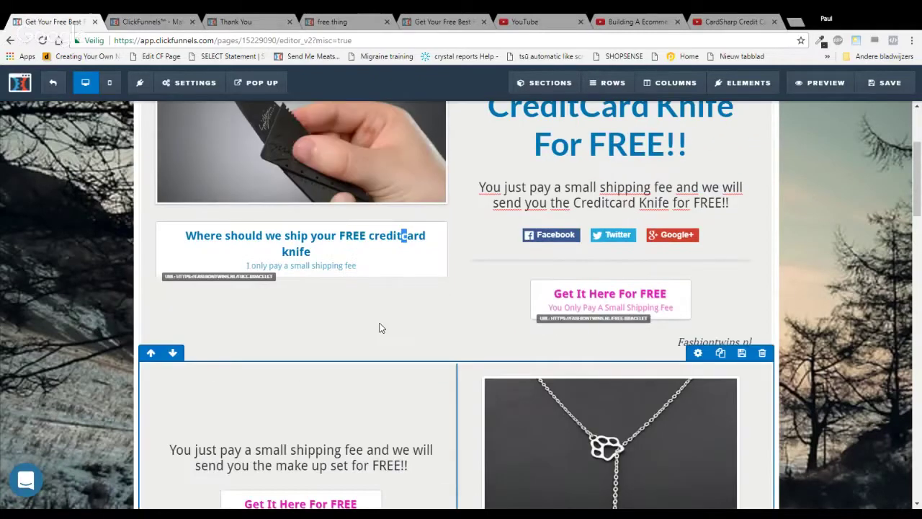
scroll(581, 268, "up", 1)
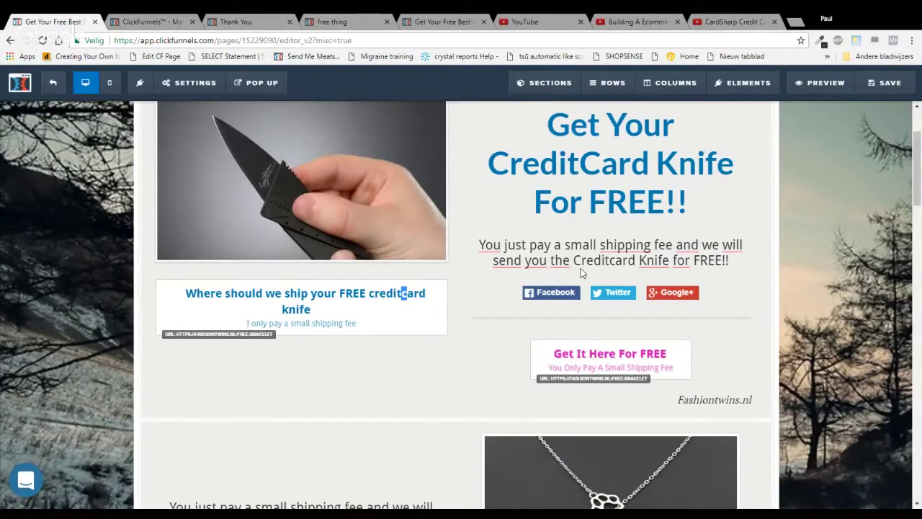
scroll(581, 268, "down", 1)
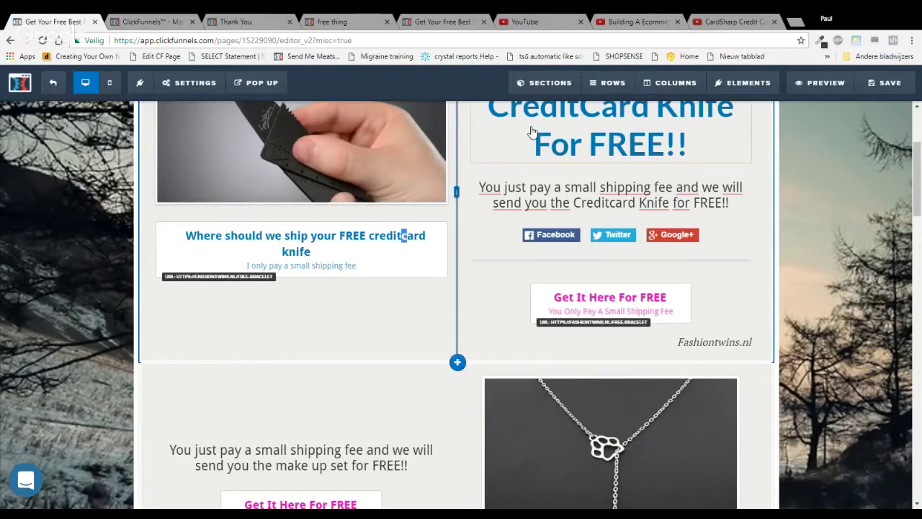
scroll(532, 132, "down", 1)
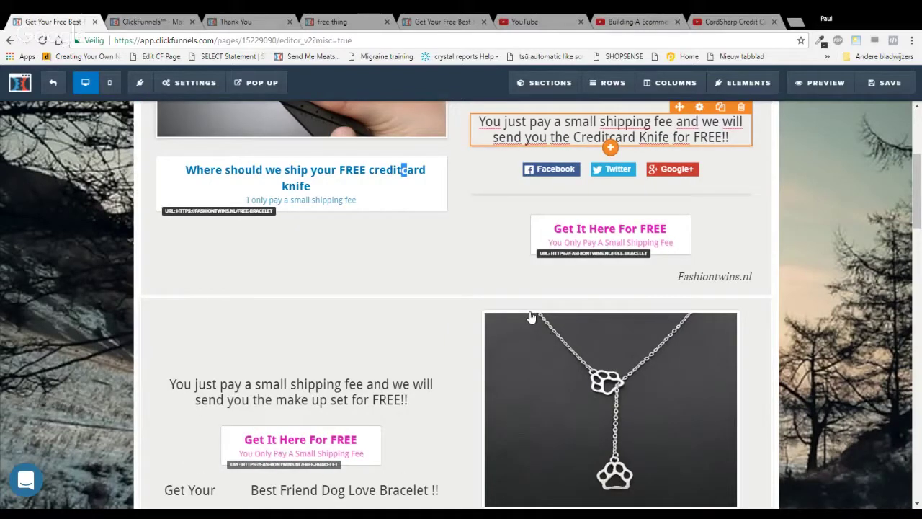
scroll(531, 317, "down", 3)
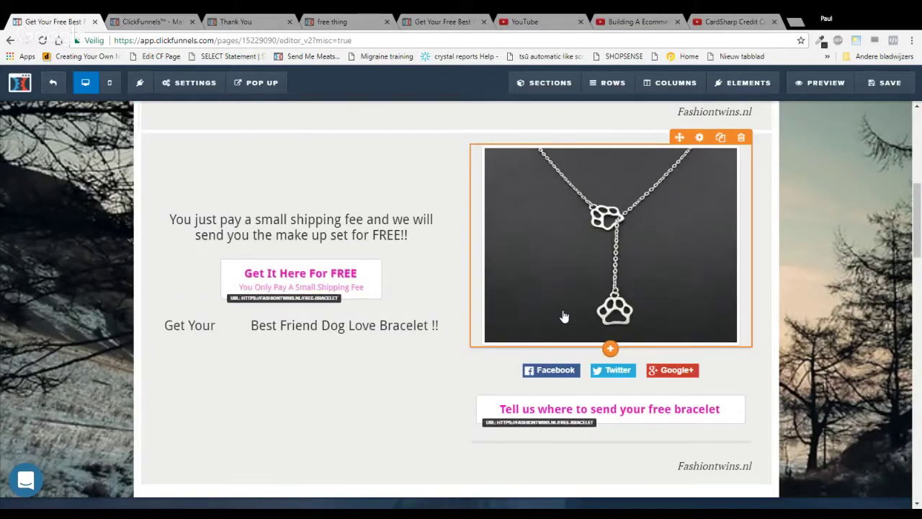
scroll(565, 318, "up", 3)
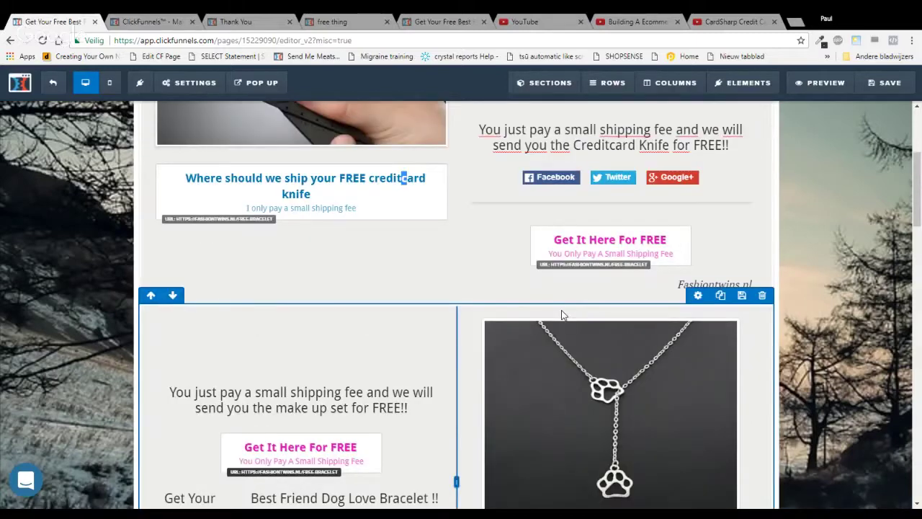
scroll(563, 315, "up", 3)
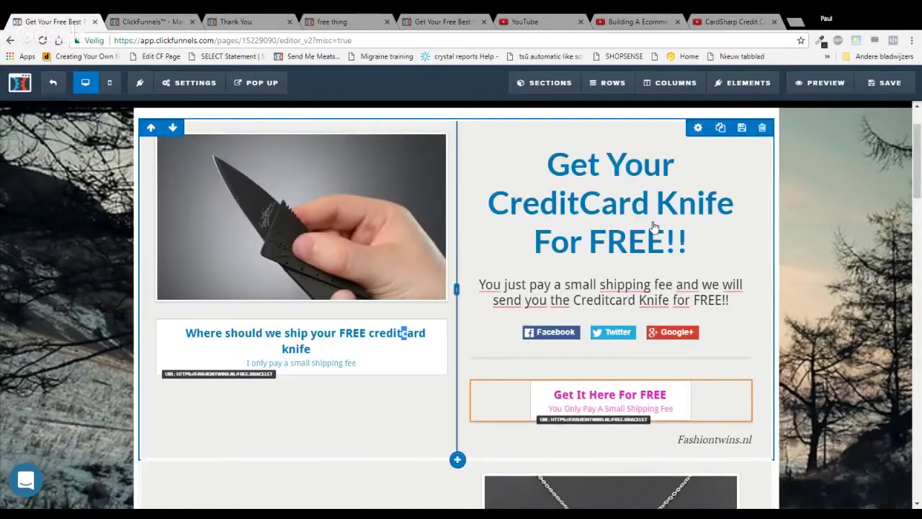
Clone the "Get Your CreditCard Knife For FREE!!" headline and move one copy above the shipping fee text in the necklace row
scroll(654, 227, "up", 1)
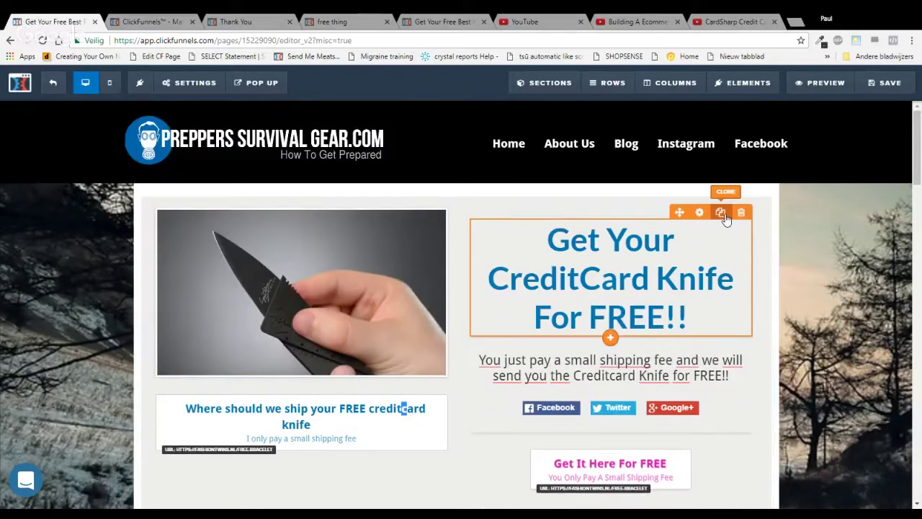
left_click(721, 213)
scroll(694, 186, "down", 2)
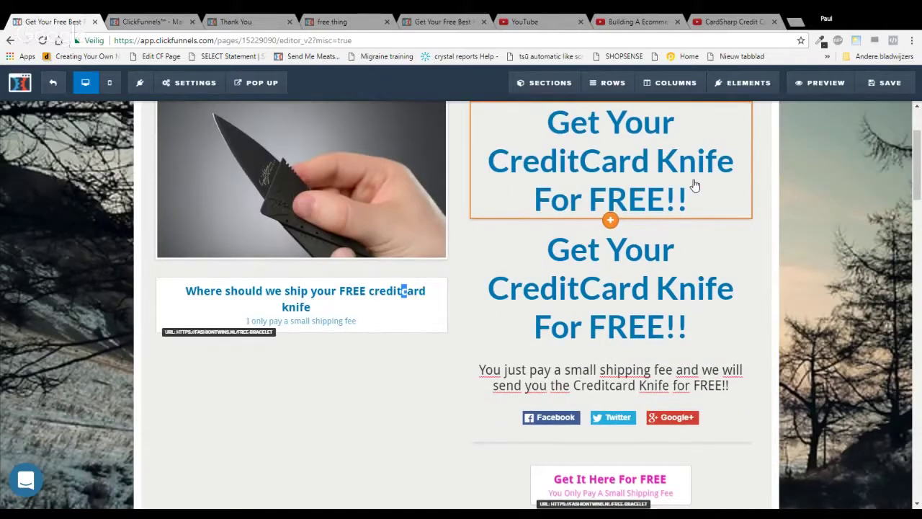
scroll(695, 186, "down", 2)
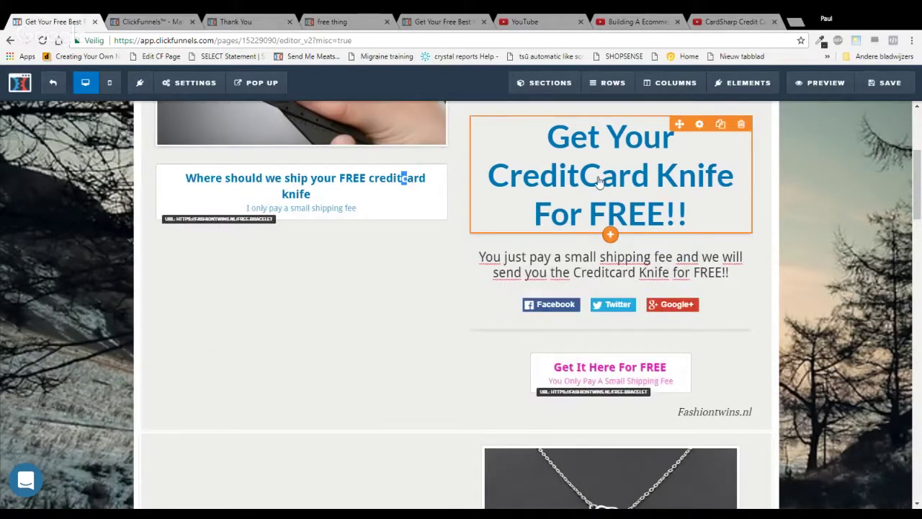
left_click_drag(598, 182, 293, 304)
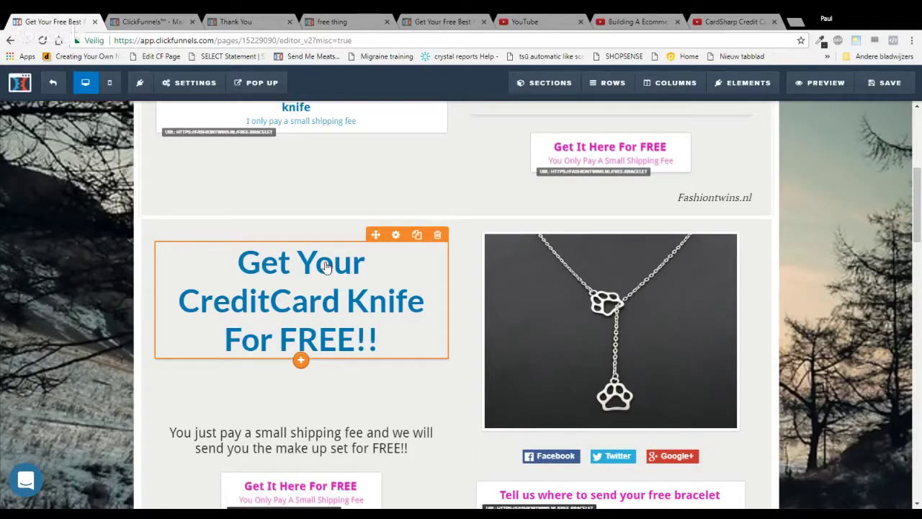
Delete the empty element below the cloned knife headline in the necklace row and select the headline's word "CreditCard"
left_click(438, 362)
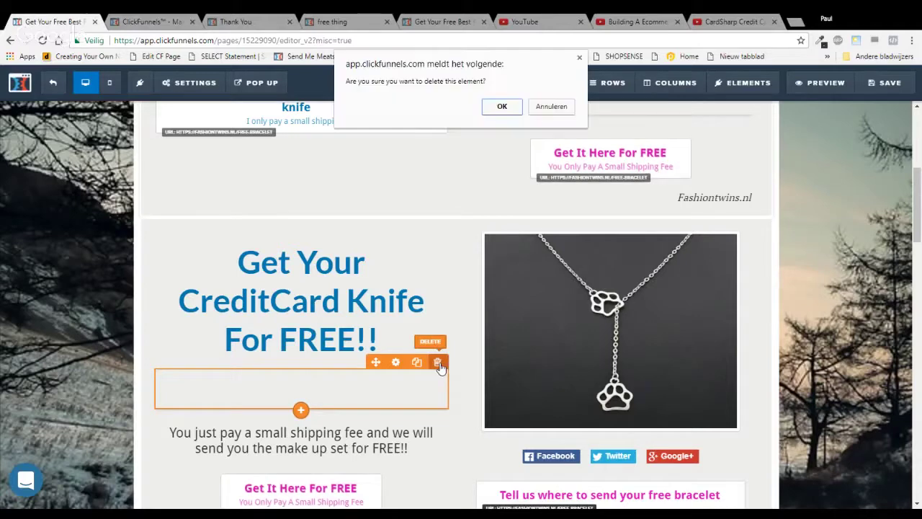
key("Return")
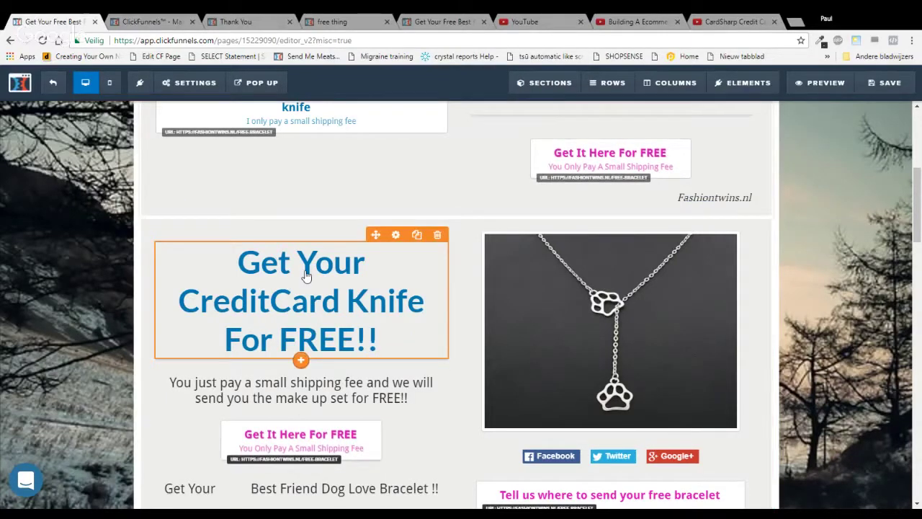
left_click(232, 300)
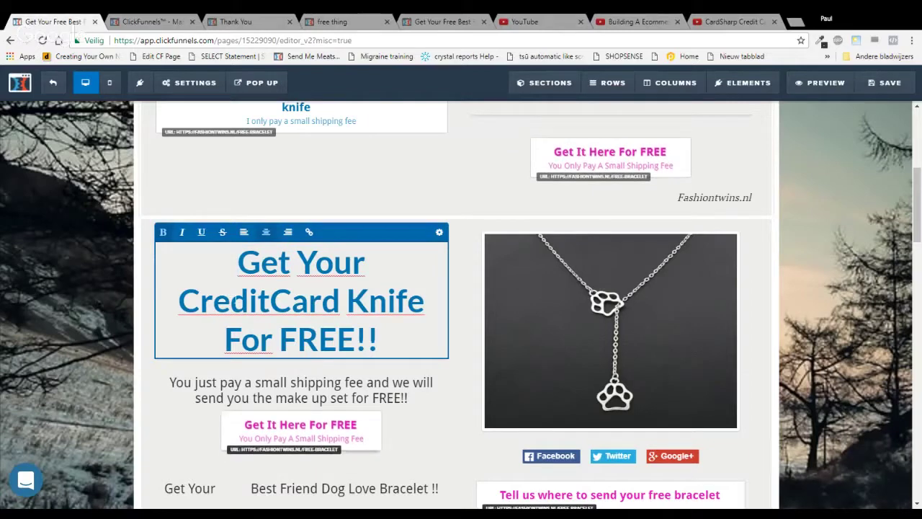
double_click(233, 300)
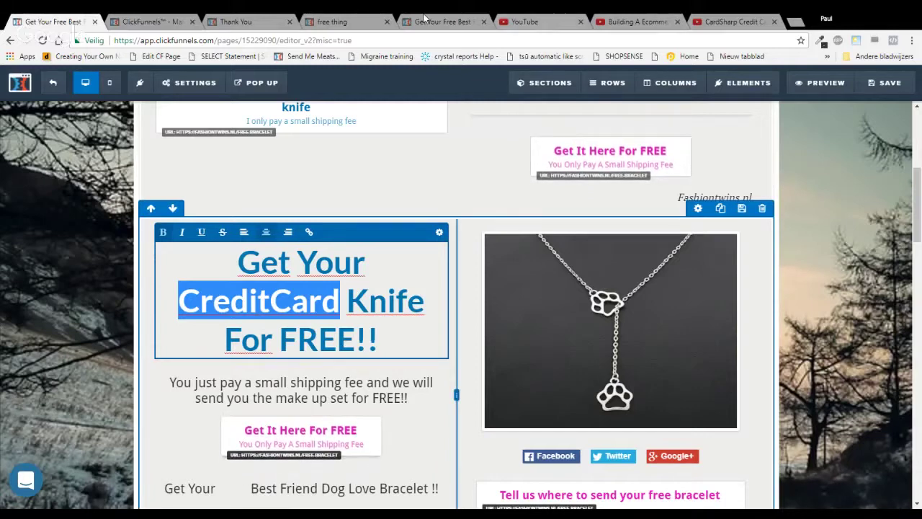
Examine the free bracelet order page with its one-time offer and the original Fashiontwins opt-in page, and return to the page editor
left_click(318, 20)
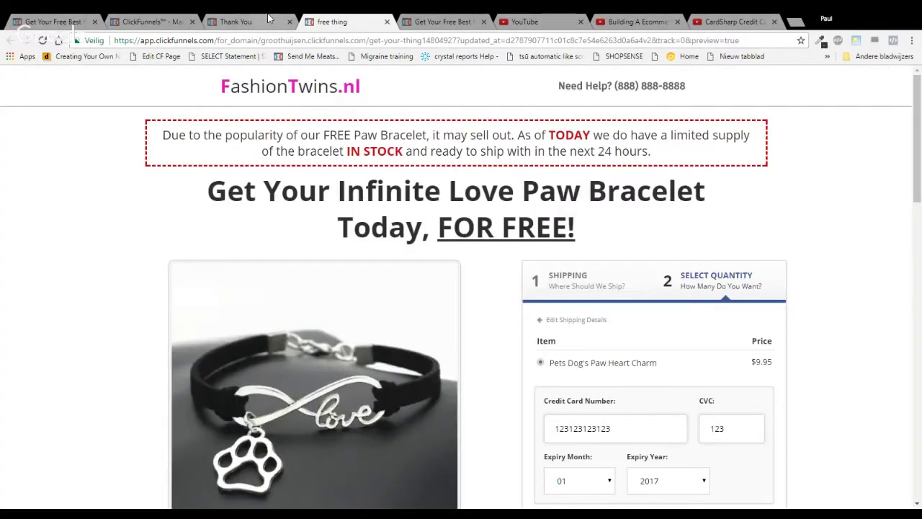
scroll(96, 204, "down", 2)
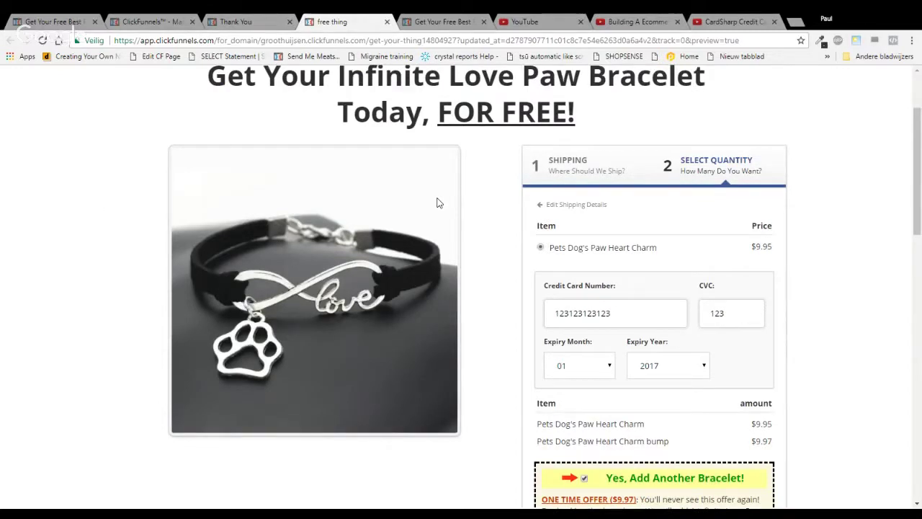
scroll(411, 199, "down", 2)
scroll(411, 198, "down", 1)
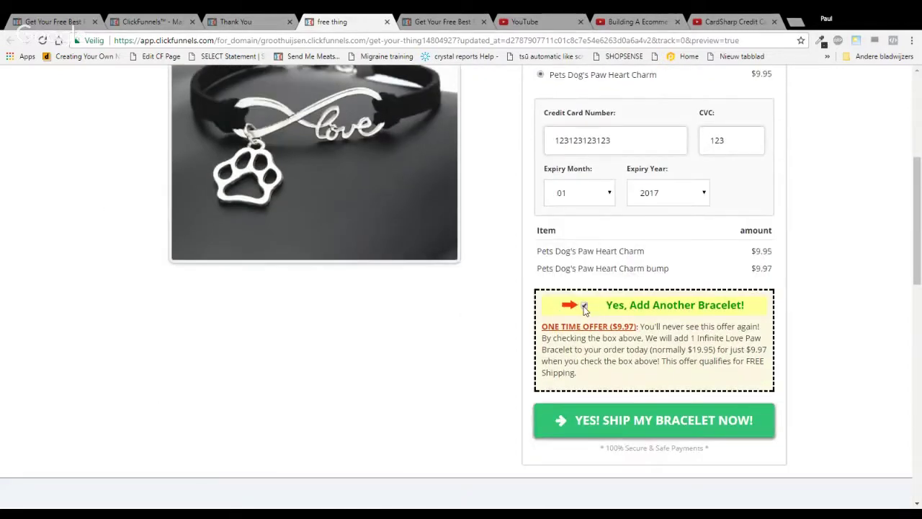
left_click(585, 306)
left_click(436, 21)
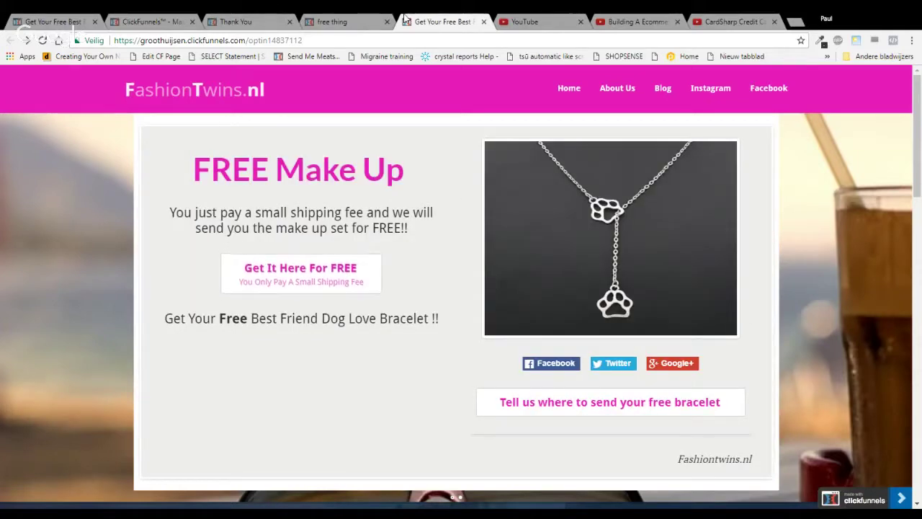
left_click(331, 18)
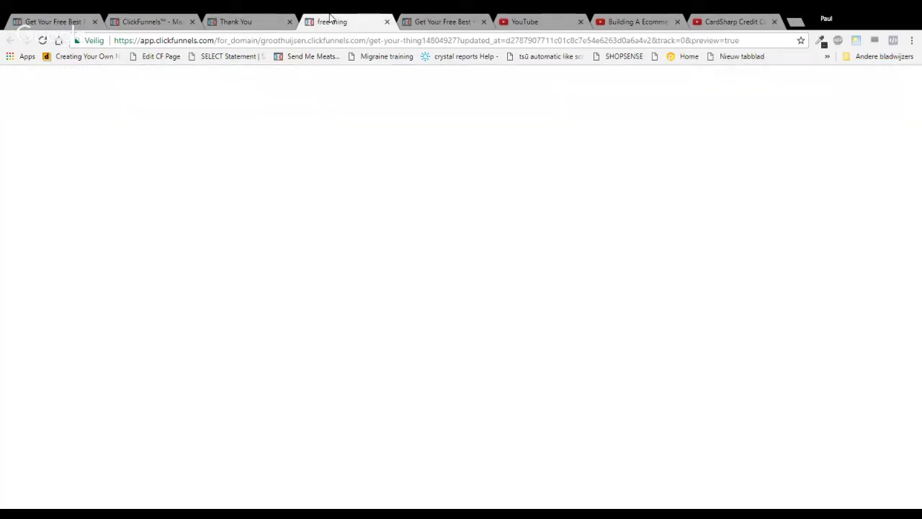
left_click(281, 22)
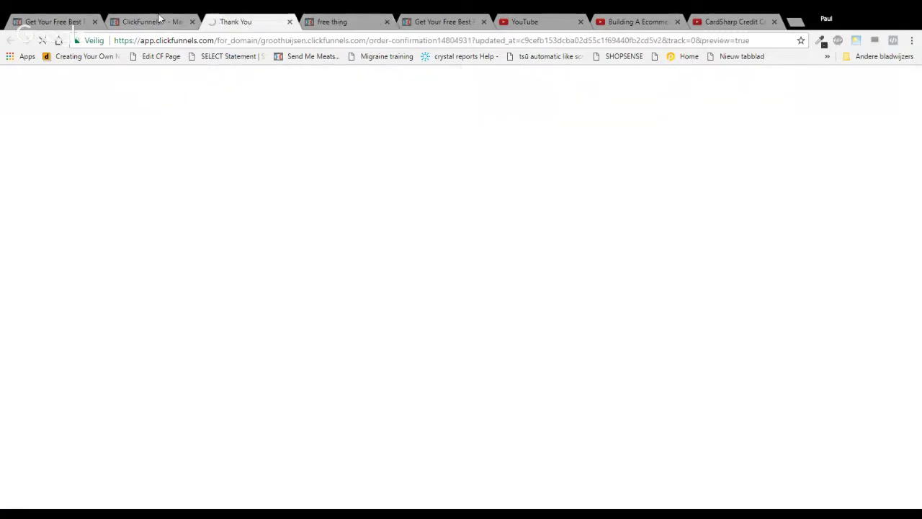
left_click(69, 22)
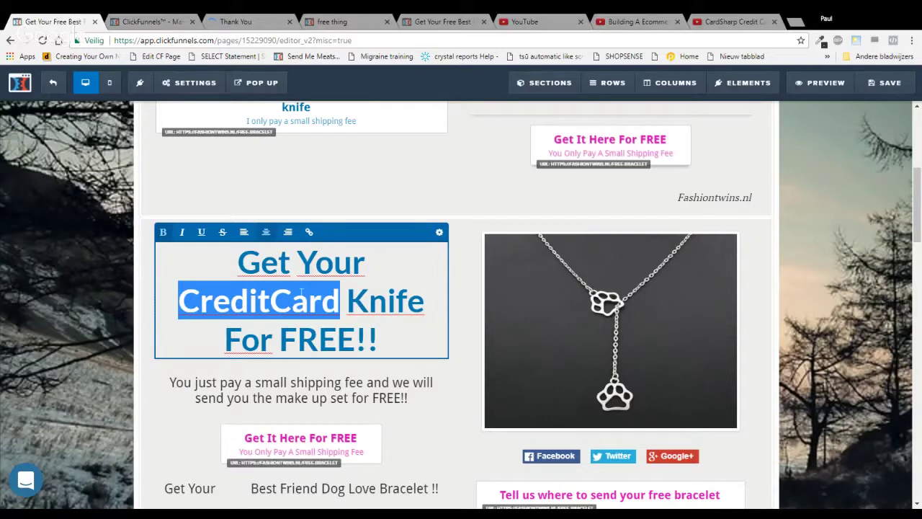
Change the cloned headline in the necklace row to "Get Your SOS KIT here for FREE!!"
scroll(310, 174, "down", 2)
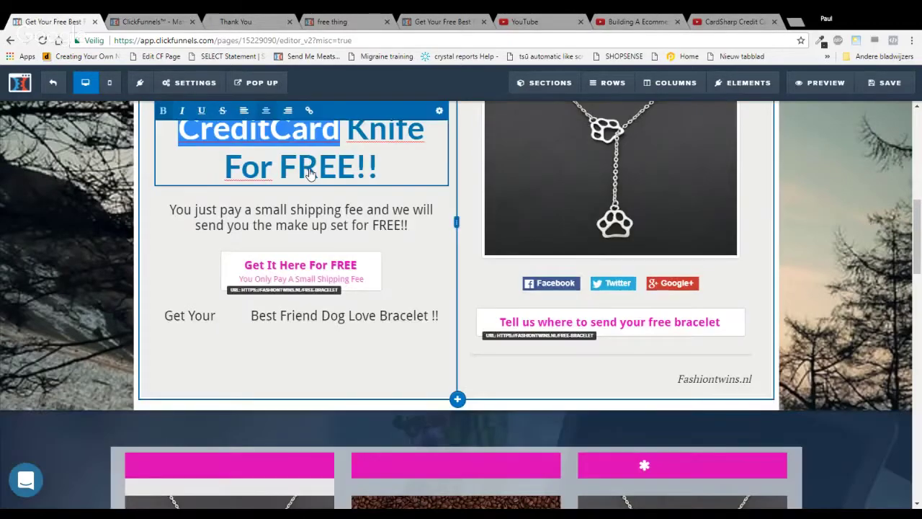
type("SOS KIT here")
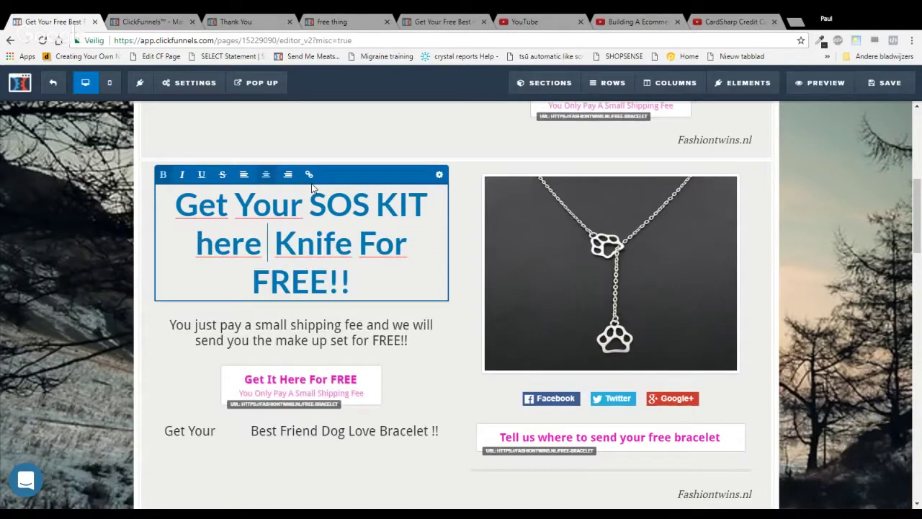
key("Delete")
key("Delete")
key("Delete")
key("Delete")
key("Delete")
key("Delete")
key("Delete")
key("Delete")
key("Delete")
key("Delete")
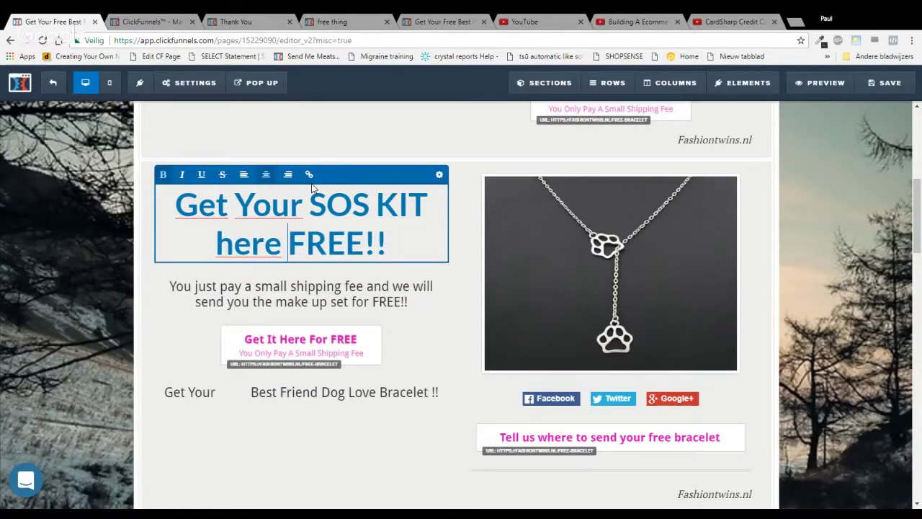
type("for")
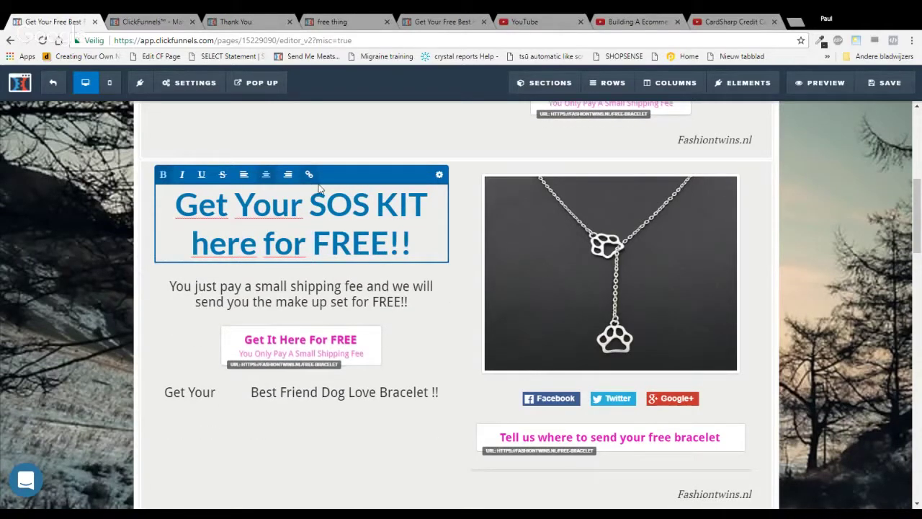
Select the word "SOS" in the headline and open the settings of the necklace image beside it
double_click(339, 205)
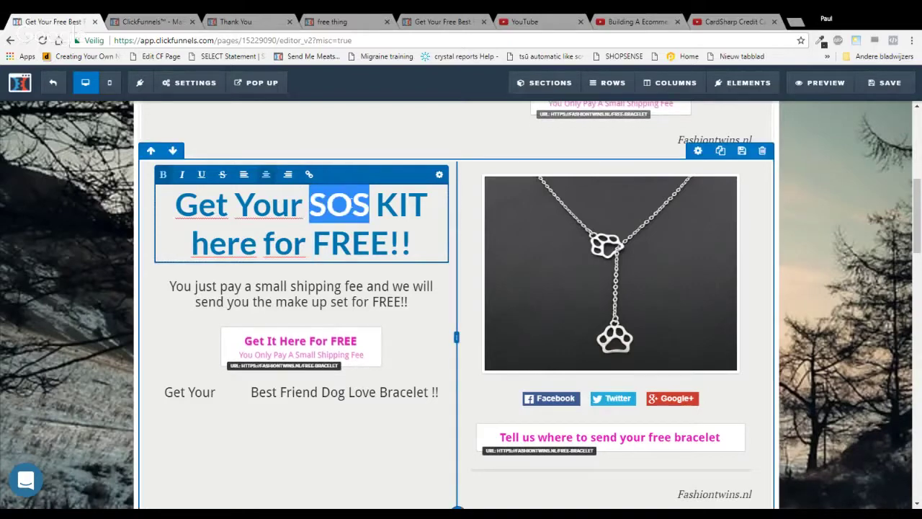
left_click(720, 177)
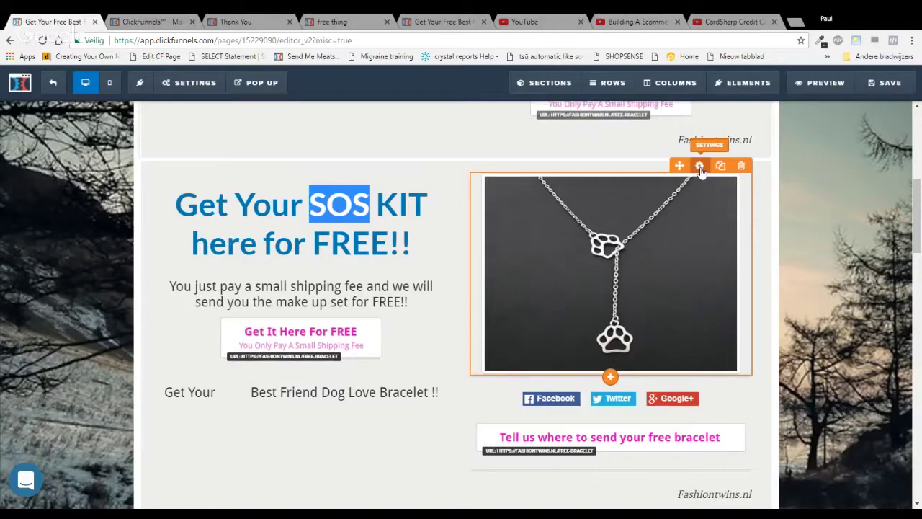
left_click(700, 167)
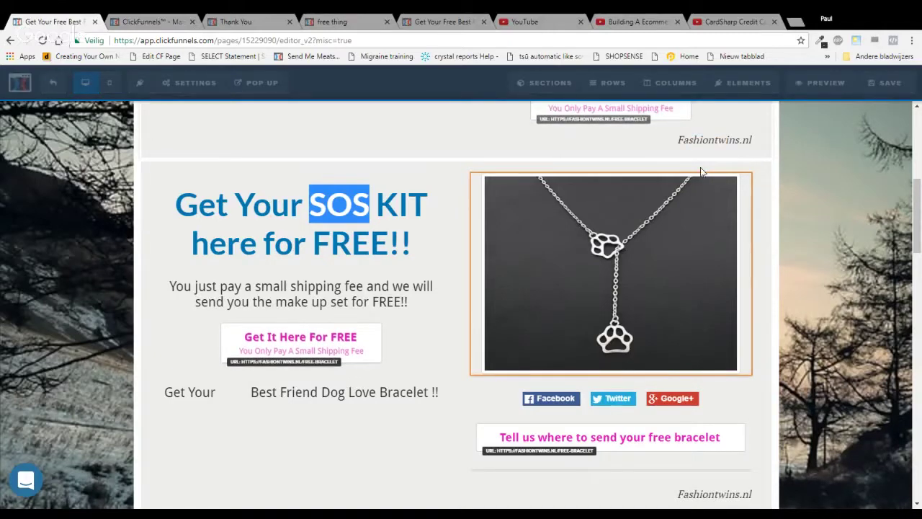